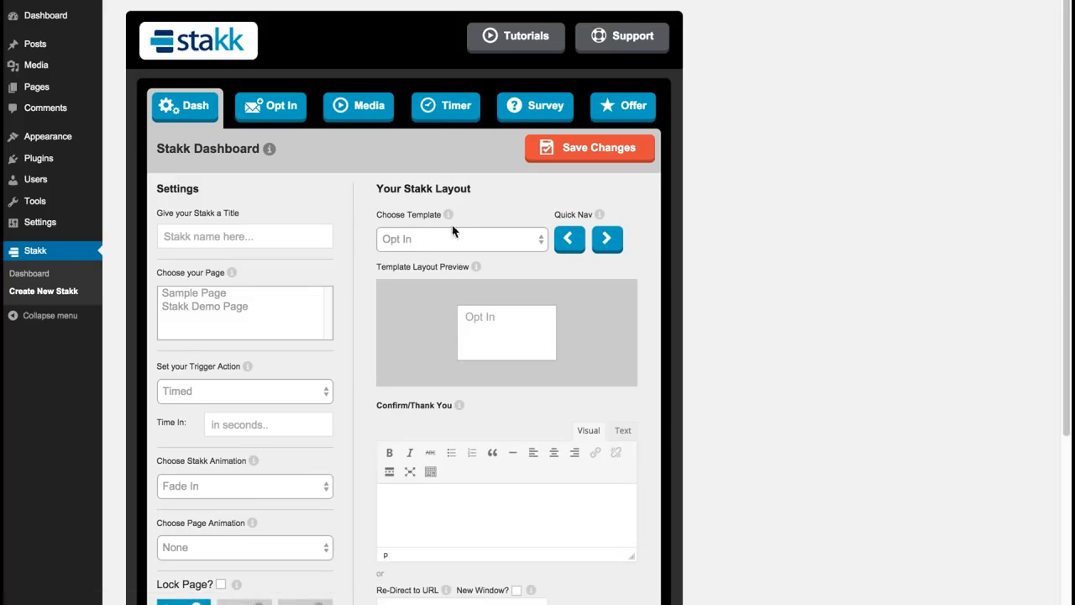
Title the new Stakk "Stakk Demo" and assign it to the Stakk Demo Page
scroll(1055, 67, "down", 5)
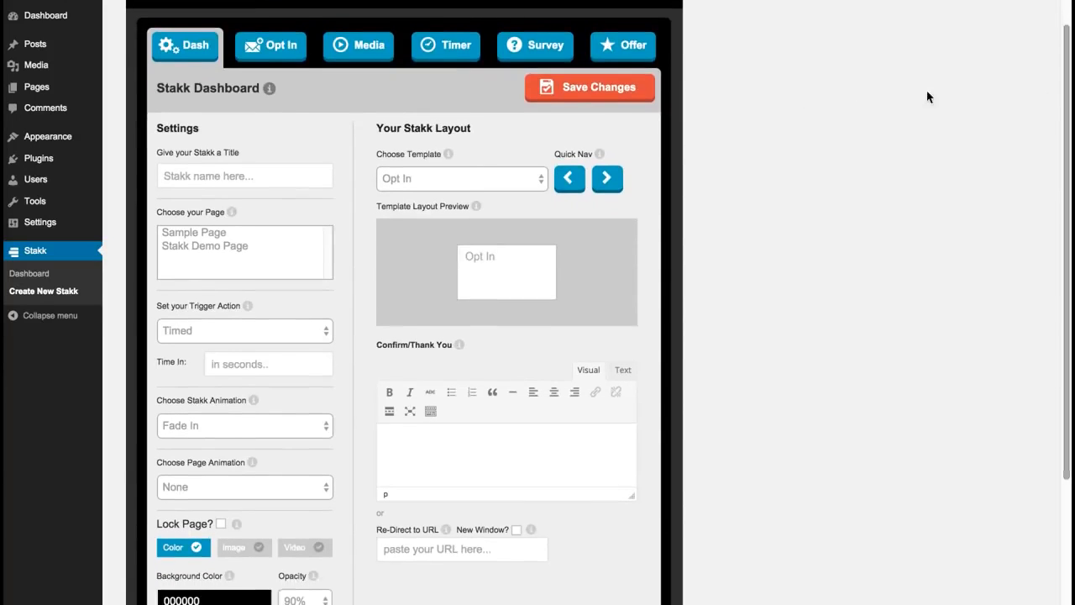
left_click(280, 173)
type("Stakk Demo")
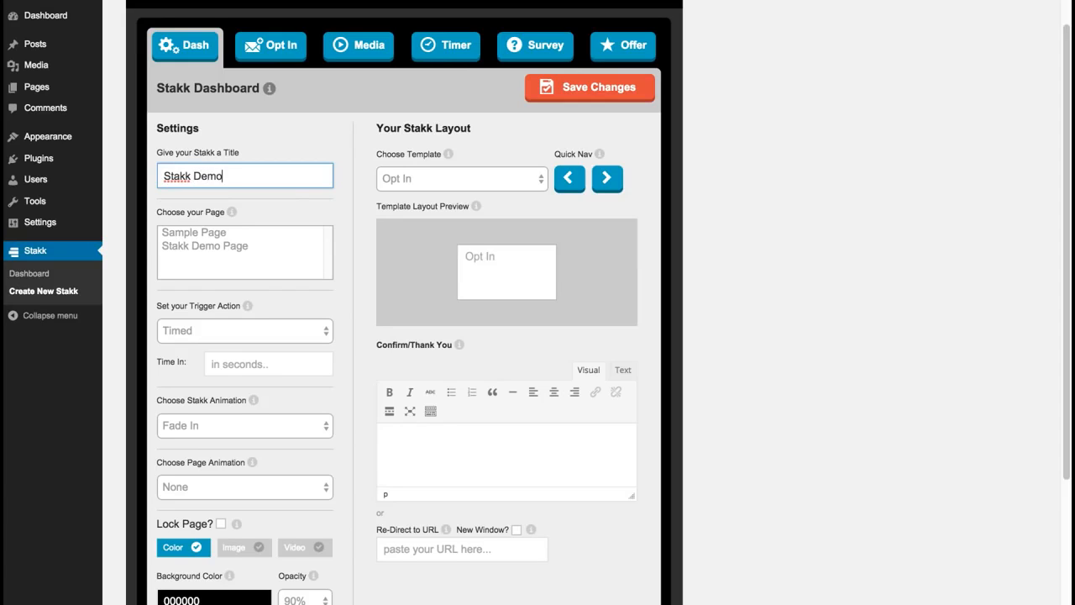
left_click(306, 230)
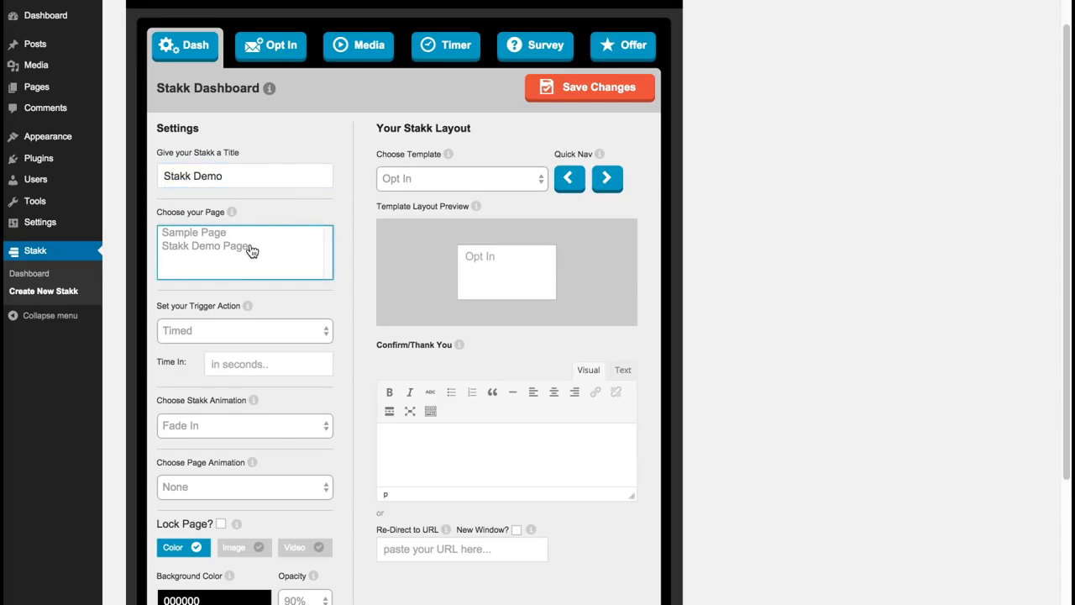
left_click(216, 246)
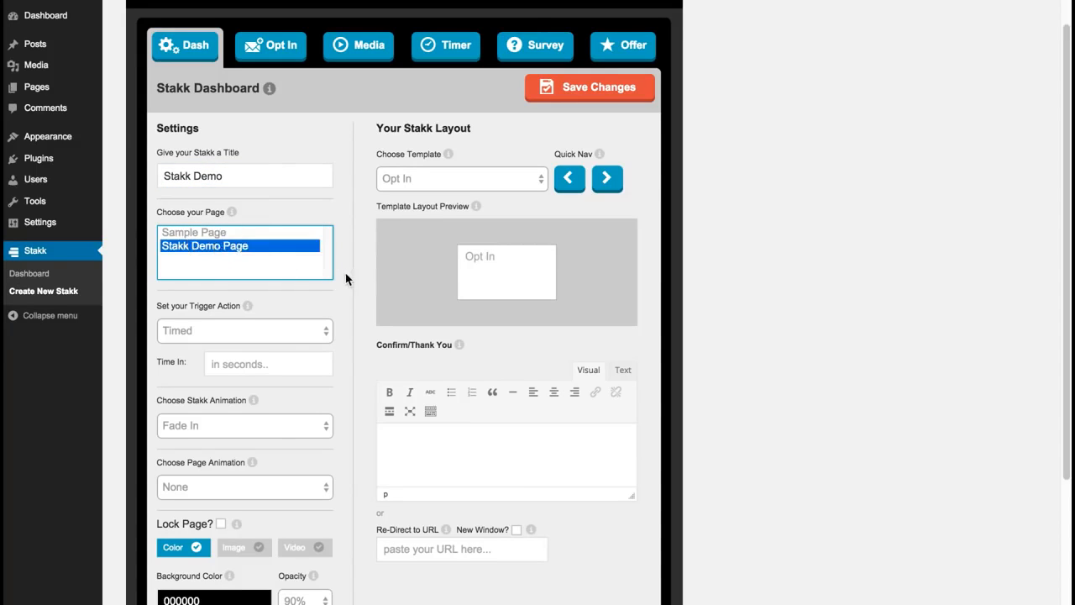
Keep the Timed trigger action and set its time-in delay to 2 seconds
left_click_drag(1058, 166, 1051, 240)
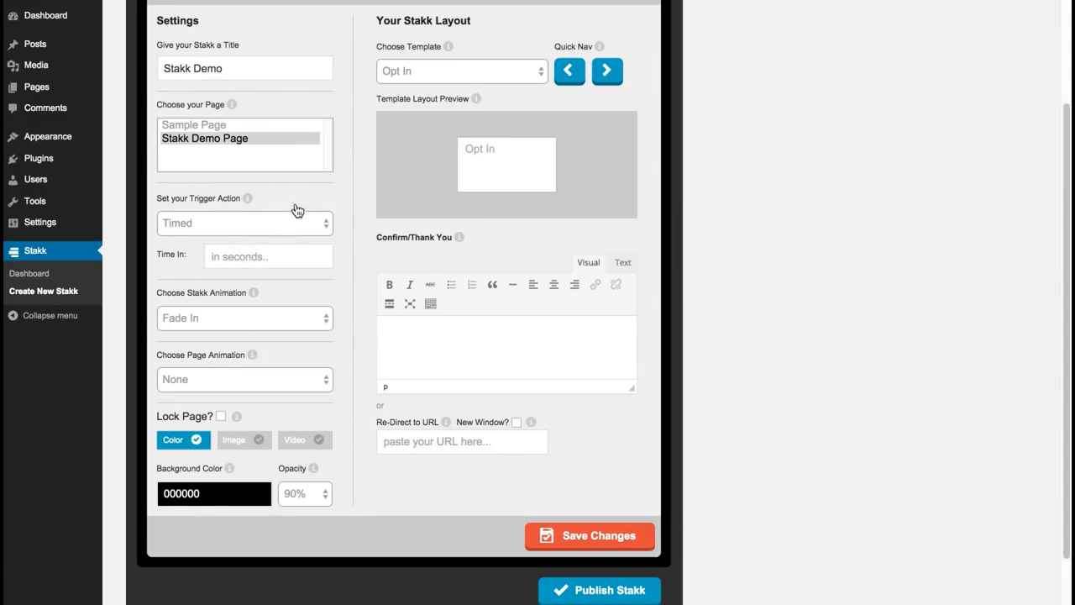
left_click(295, 221)
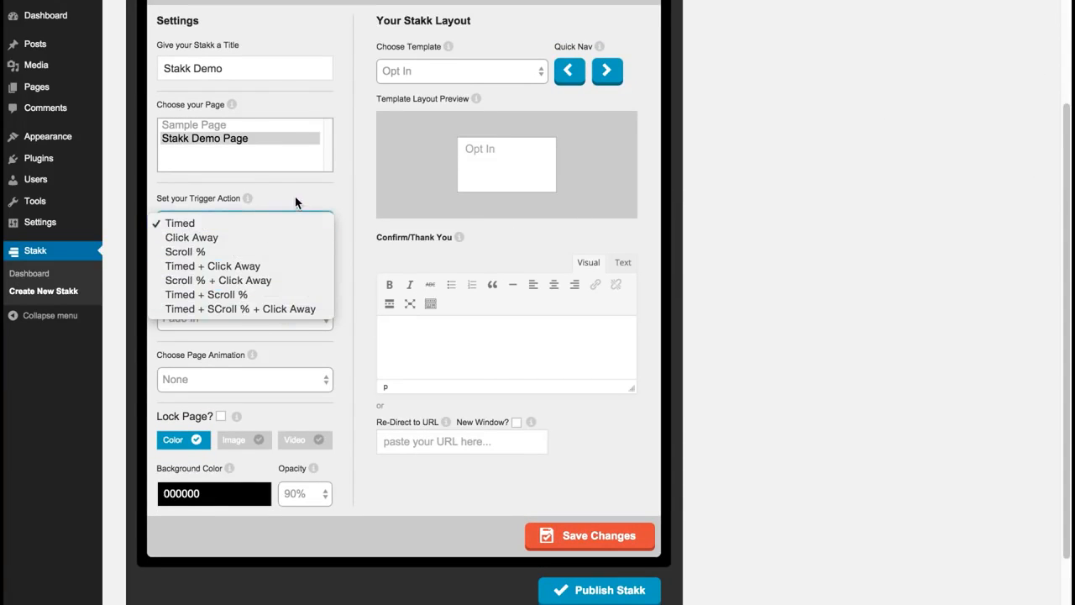
left_click(298, 202)
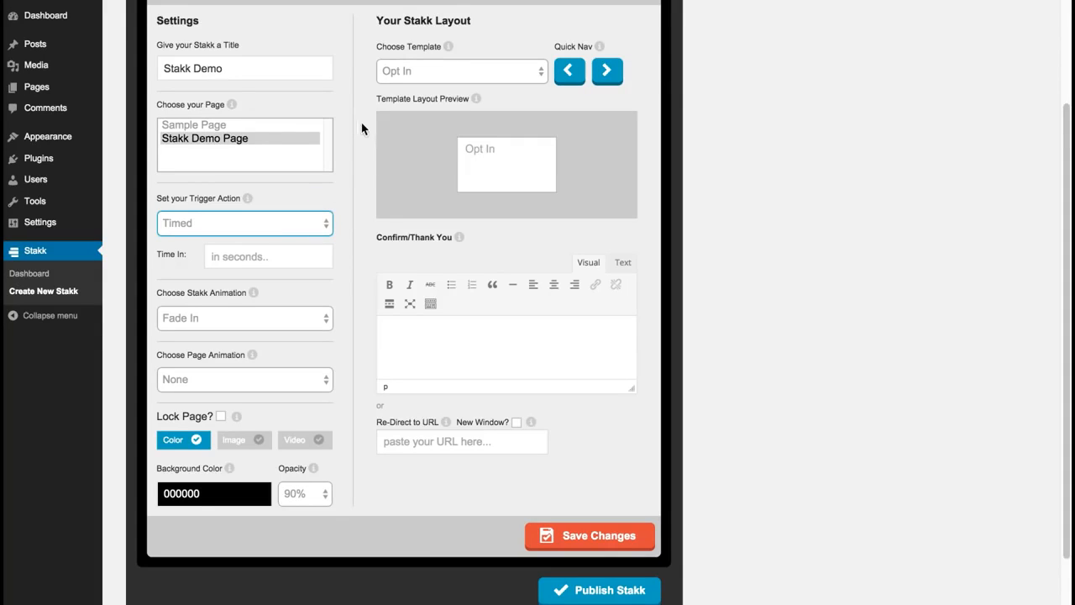
left_click_drag(1066, 122, 1039, 187)
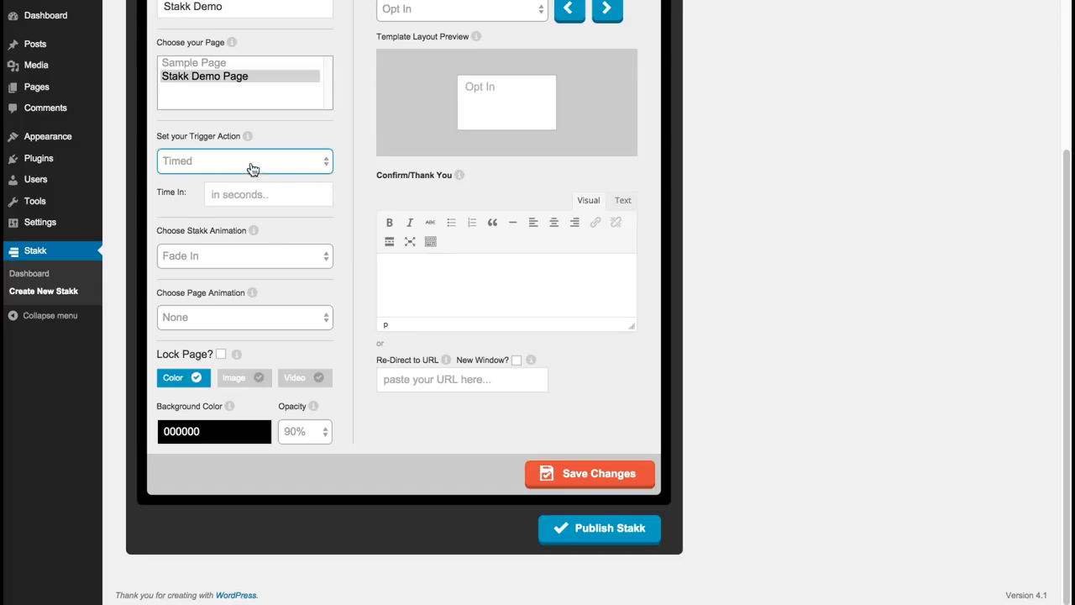
left_click(258, 193)
type("2")
left_click(342, 195)
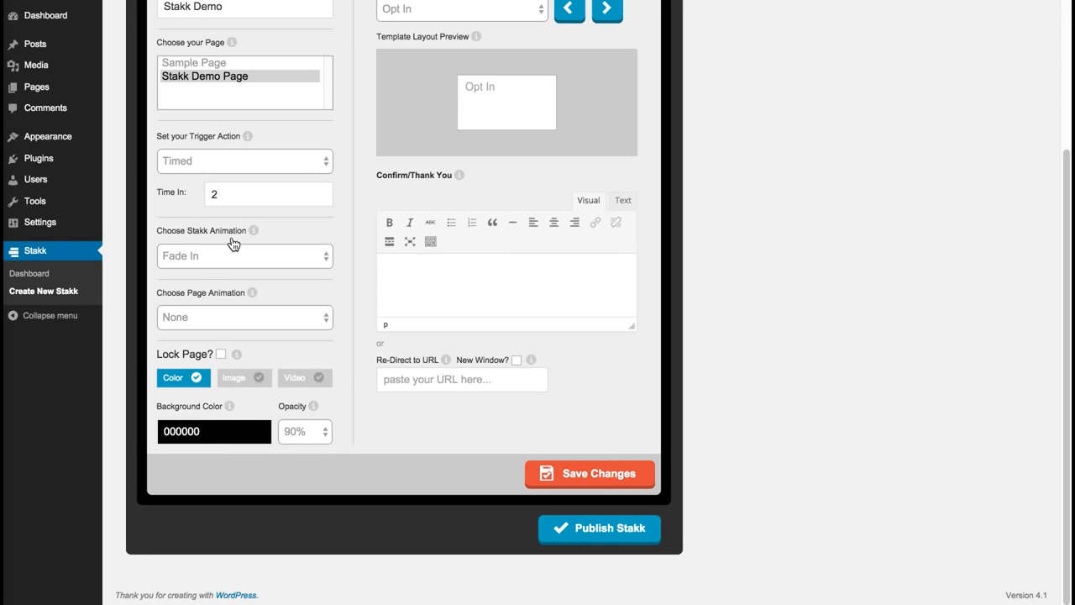
Set the Stakk animation to Bounce and the page animation to Content Push
left_click(249, 259)
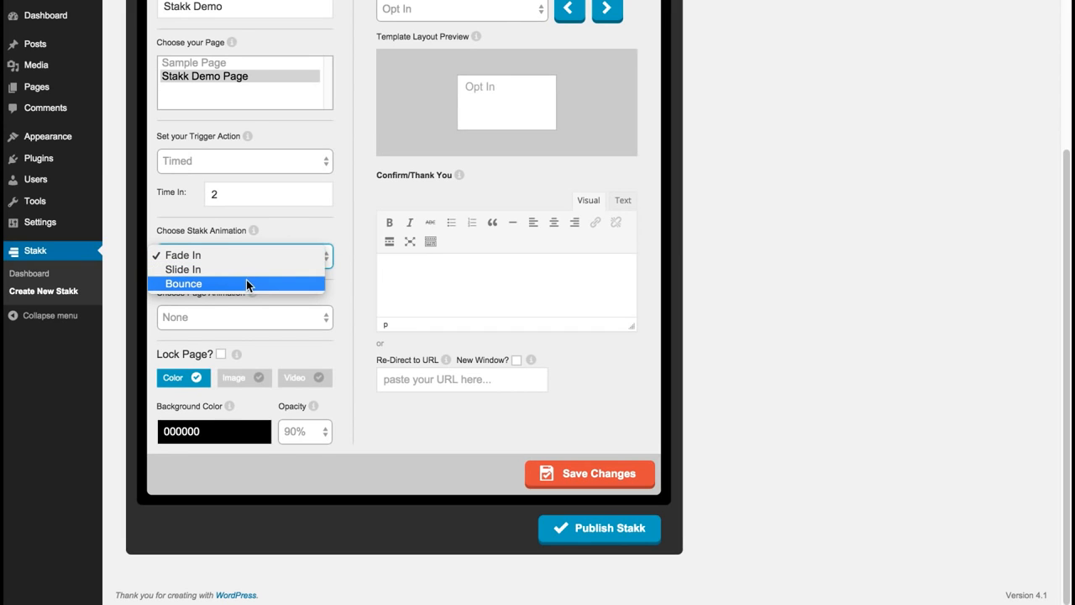
left_click(255, 283)
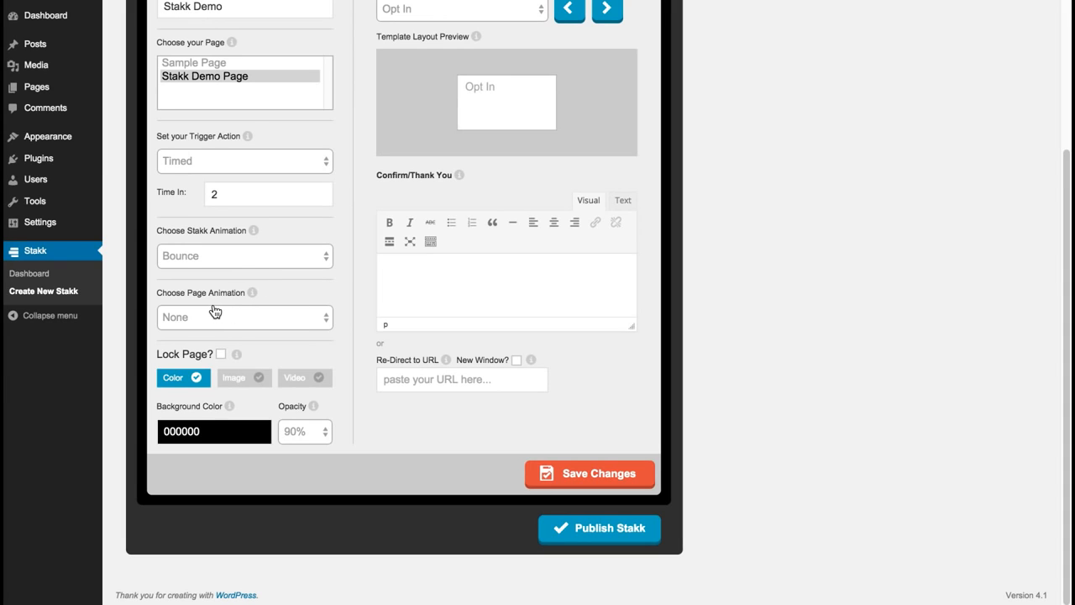
left_click(303, 319)
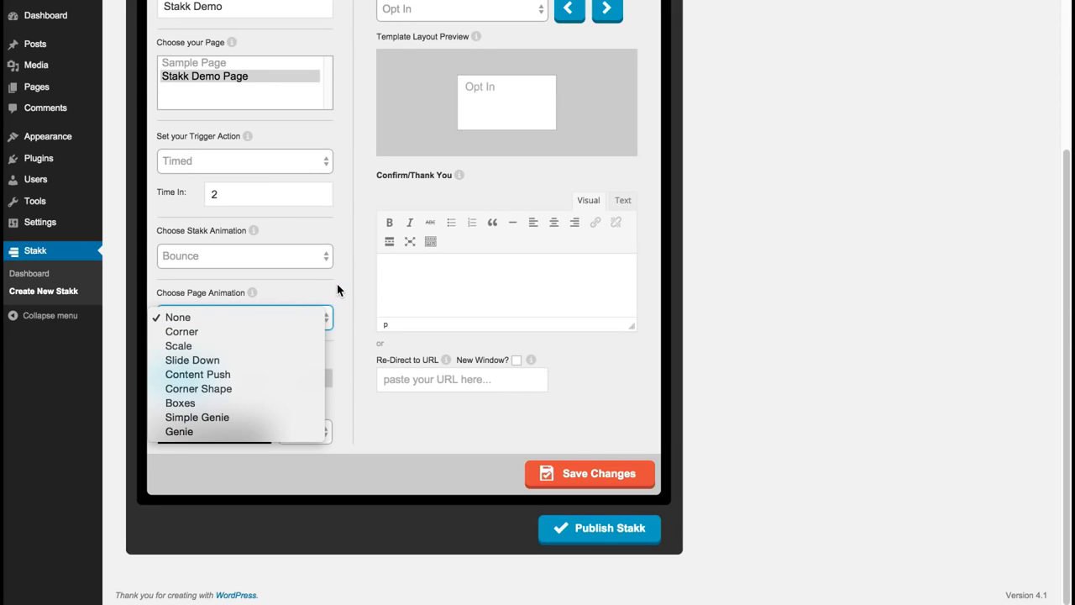
left_click(360, 222)
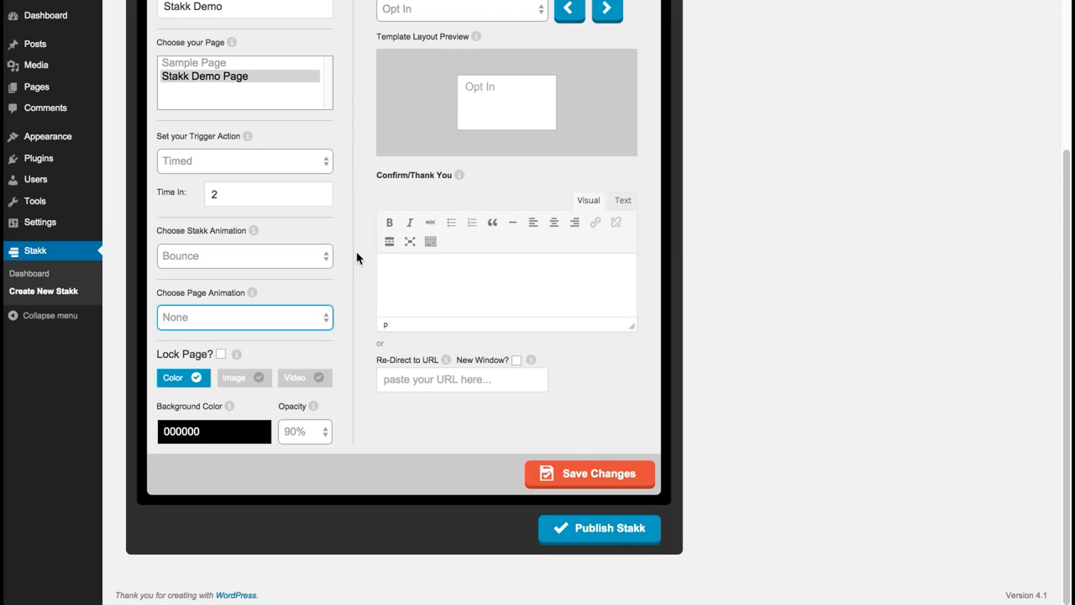
left_click(266, 314)
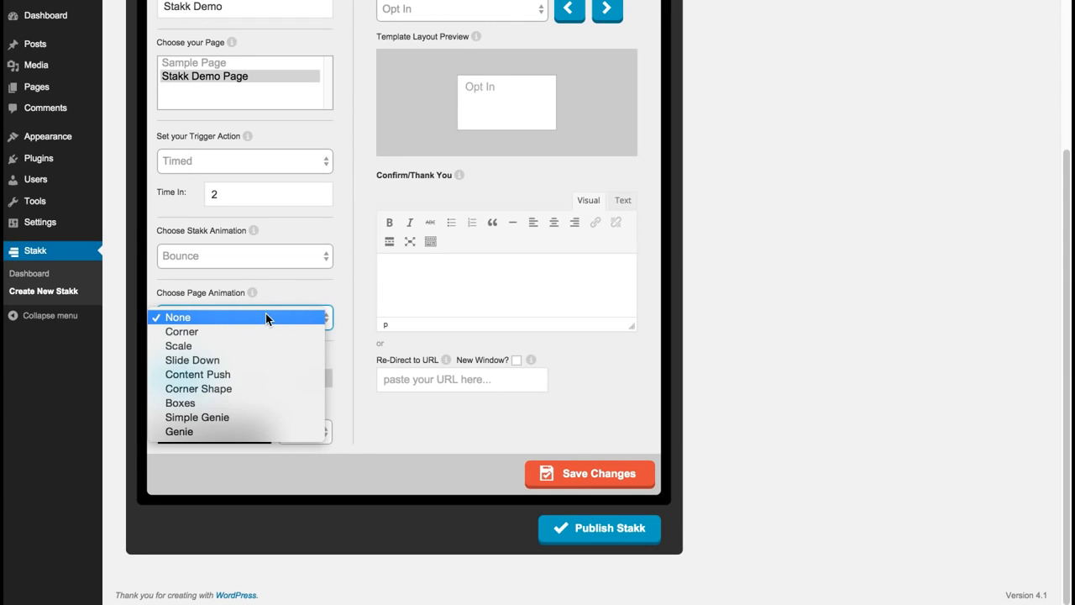
left_click(270, 375)
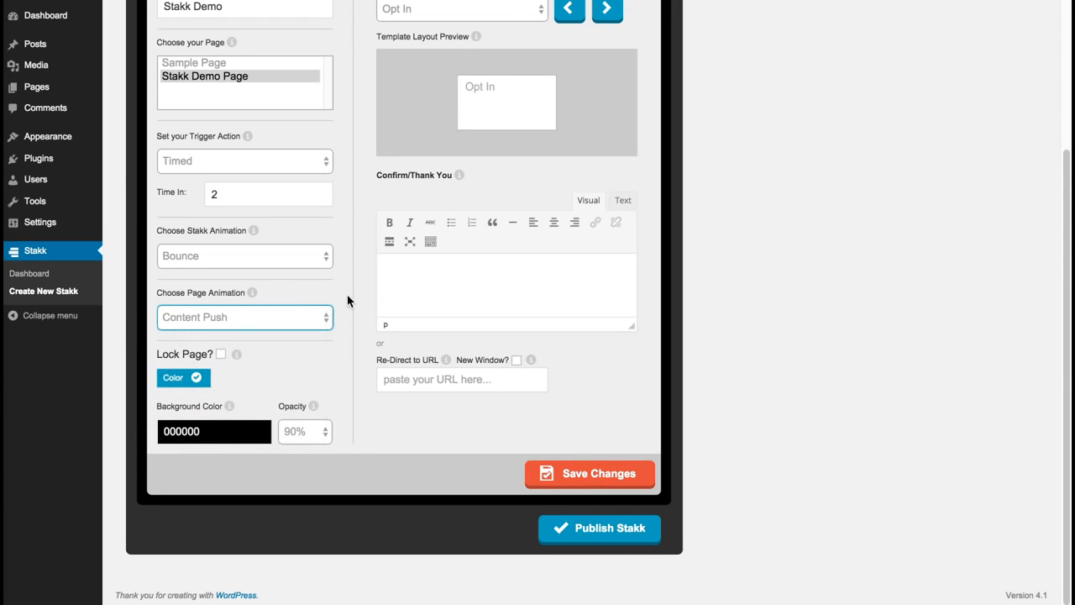
Set the background colour to orange FF9900 with 100% opacity
left_click(225, 432)
left_click(173, 455)
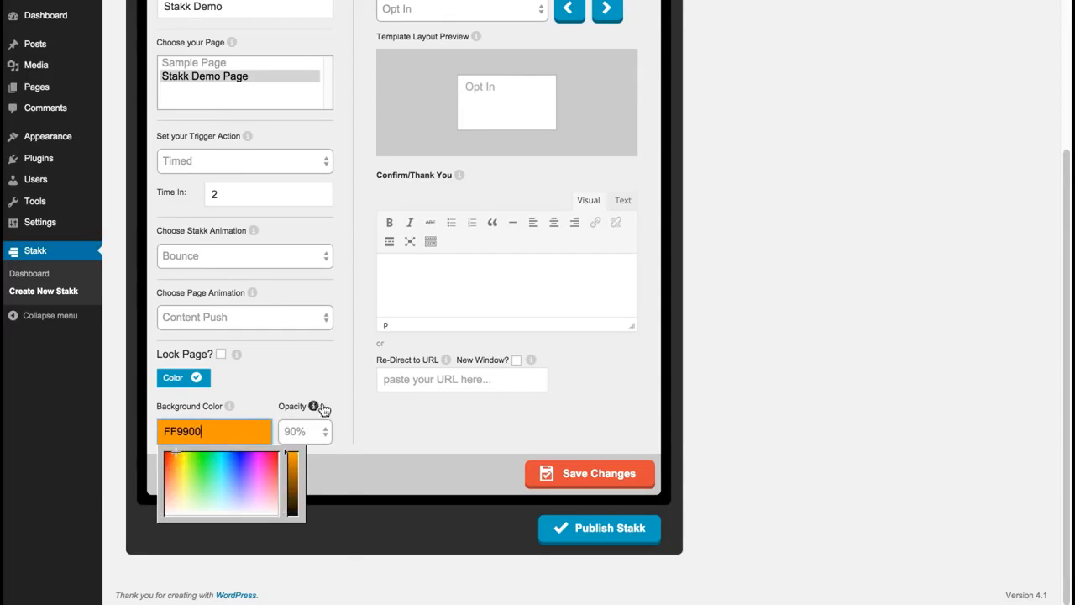
left_click(335, 393)
left_click(322, 434)
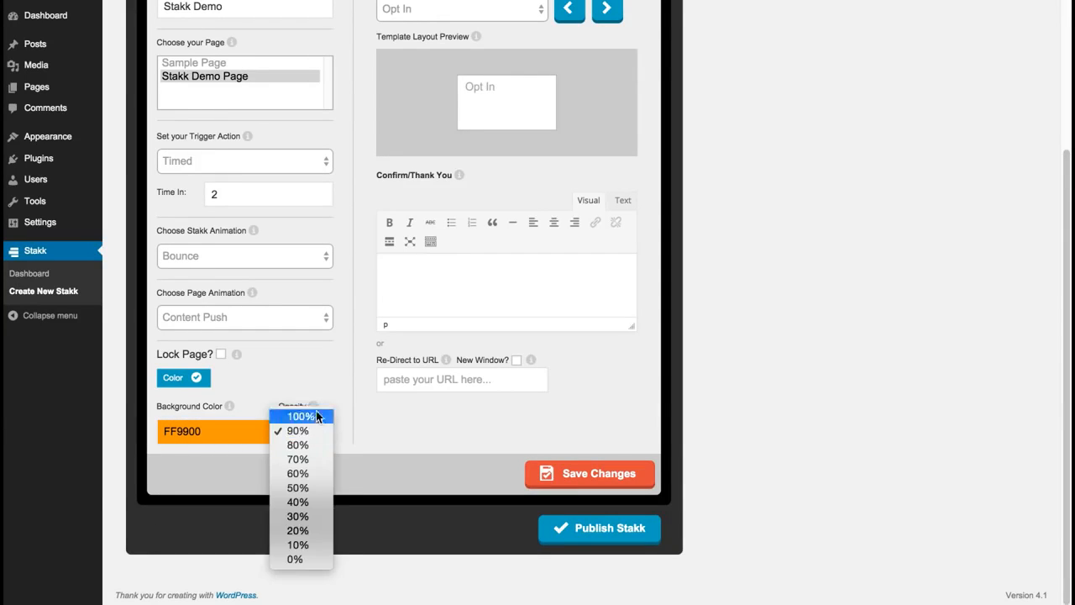
left_click(317, 413)
left_click(336, 369)
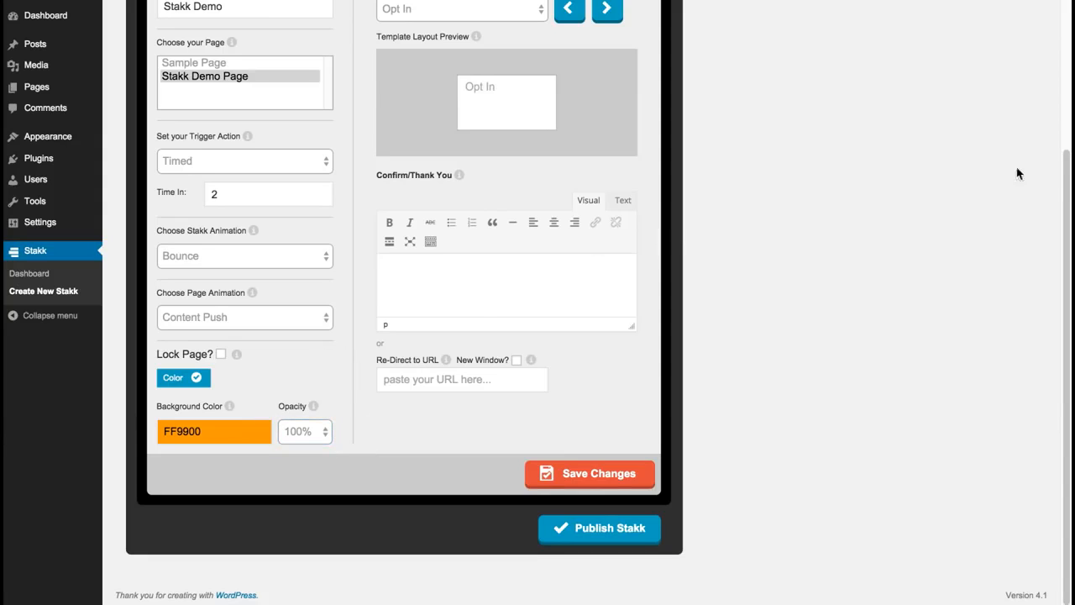
Examine the layout templates available for the Stakk without choosing a different one
left_click_drag(1066, 174, 1061, 96)
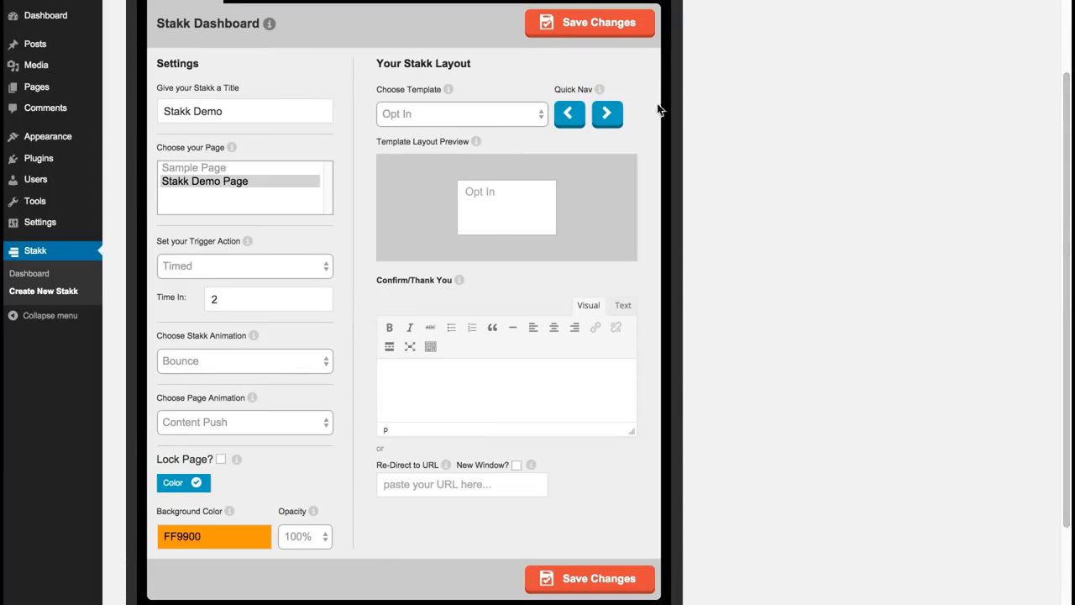
left_click(526, 117)
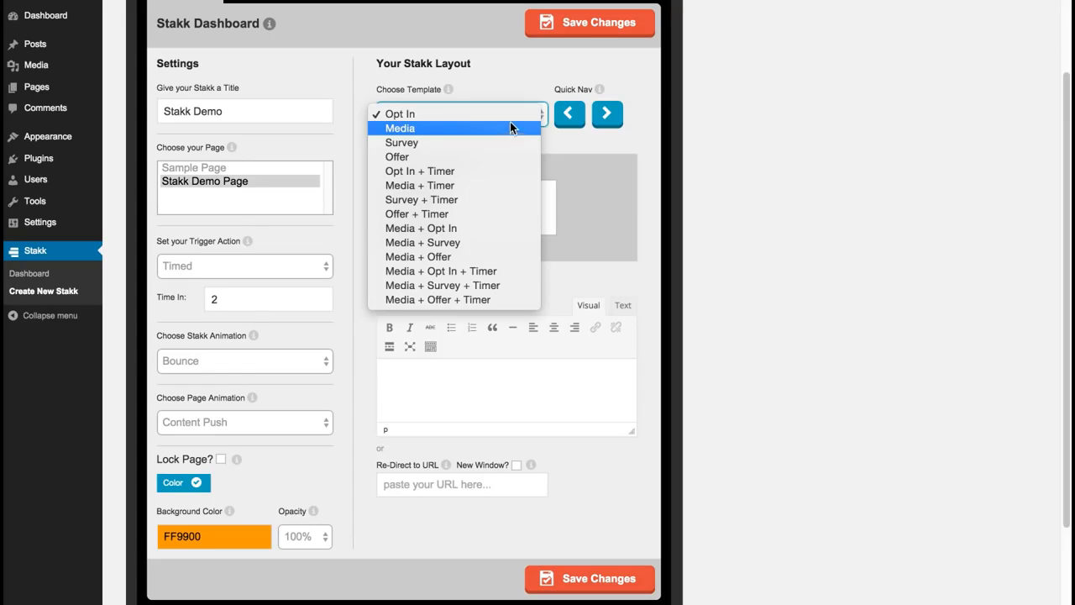
left_click(519, 91)
left_click_drag(1067, 91, 1062, 42)
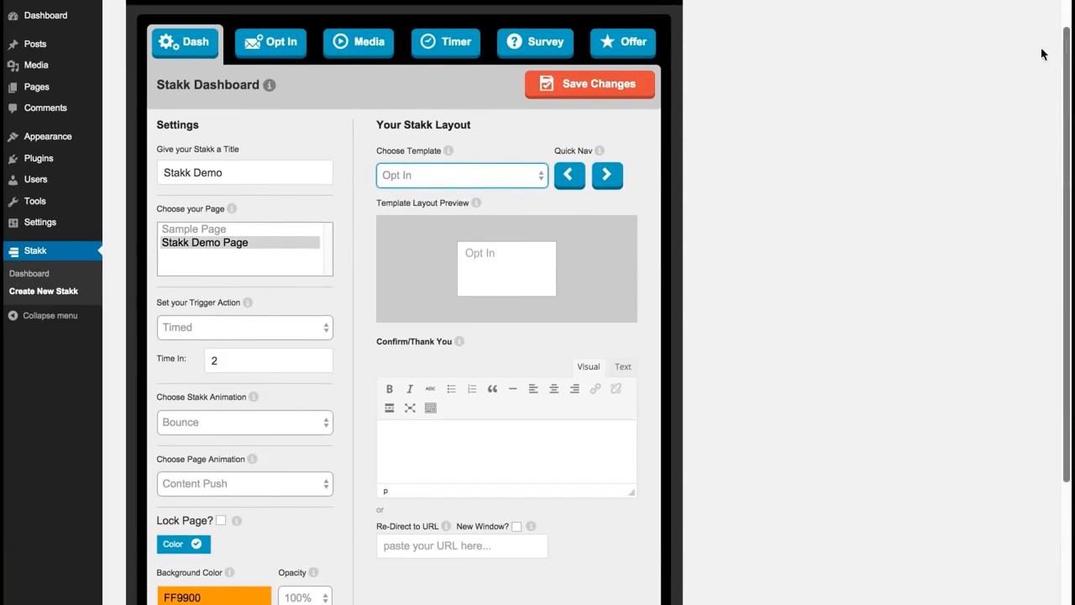
left_click(516, 176)
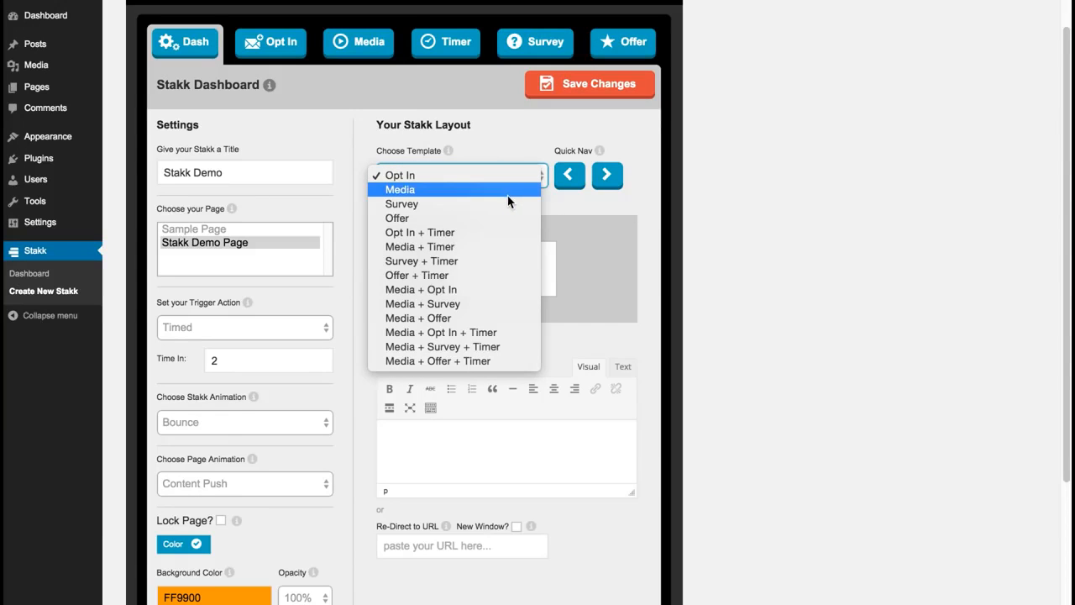
left_click(504, 126)
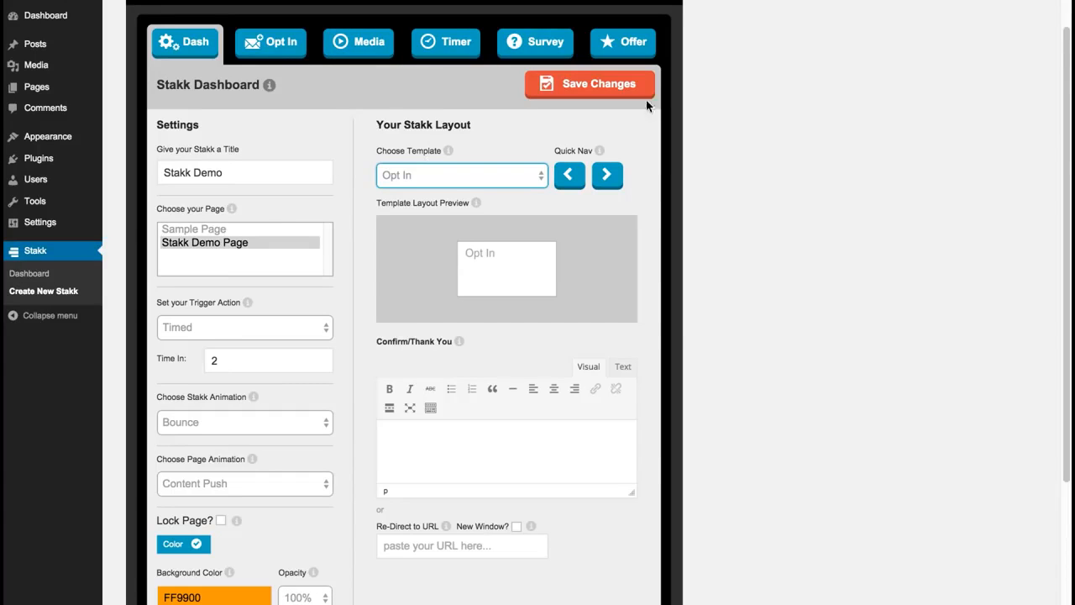
left_click_drag(1064, 84, 1061, 78)
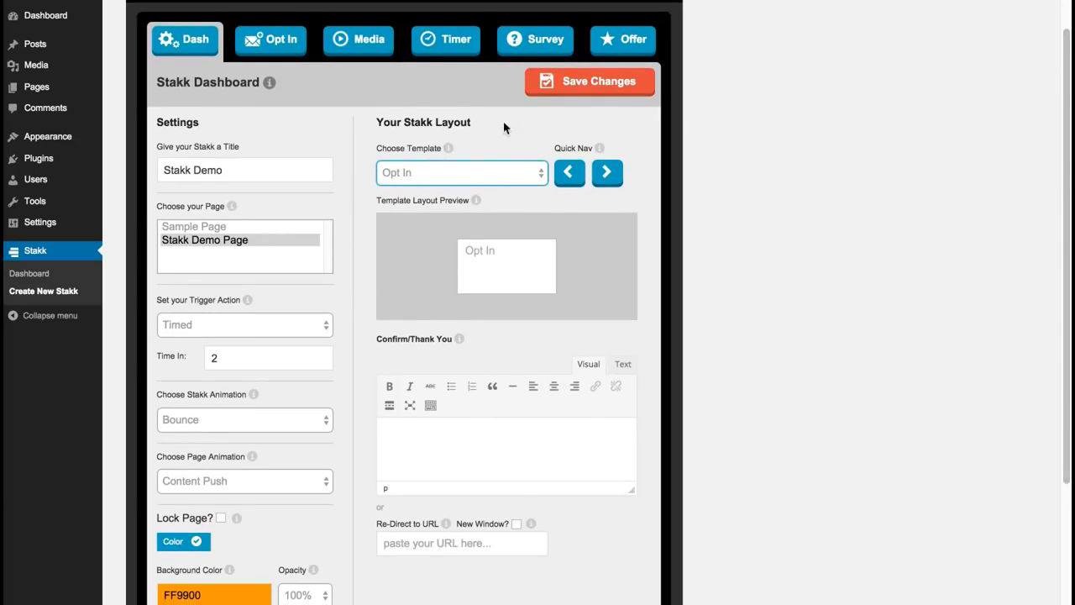
left_click(486, 174)
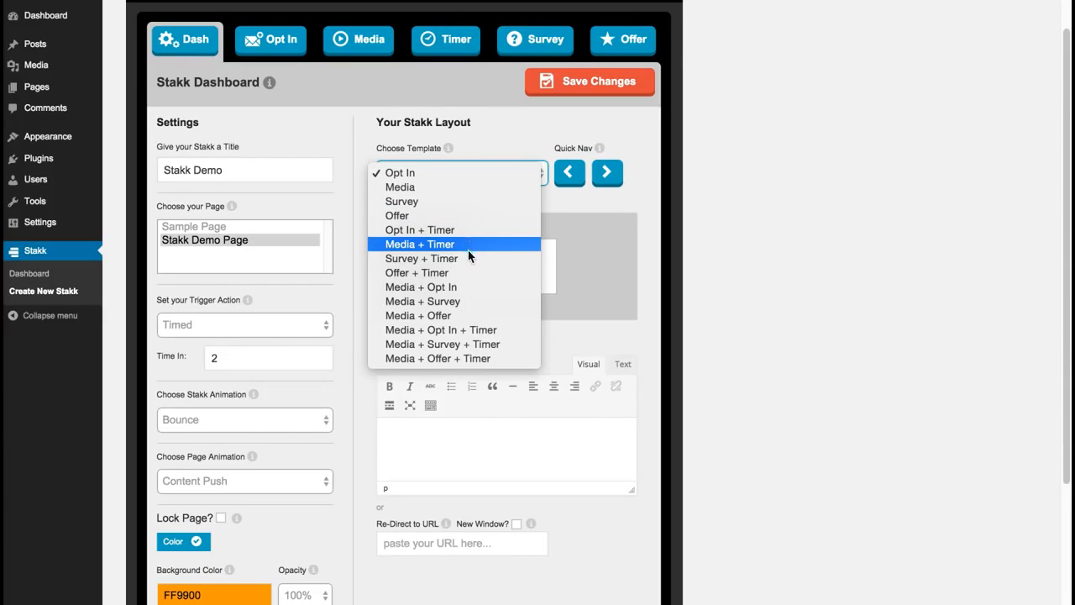
left_click(502, 143)
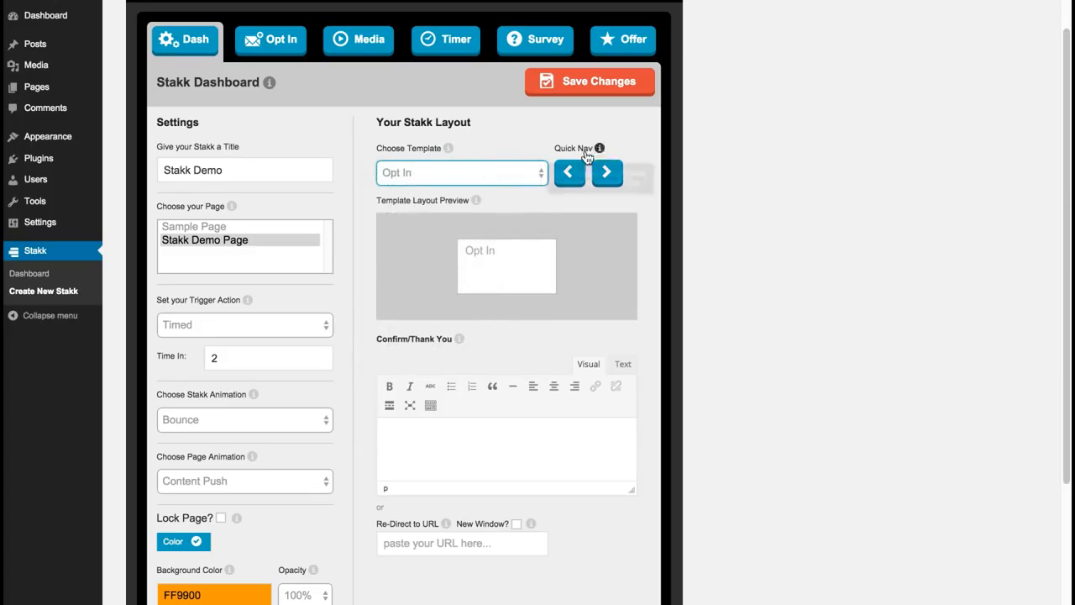
Step through the layout templates with the quick navigation and select Offer + Timer
left_click(607, 174)
left_click(608, 175)
left_click(608, 175)
left_click(608, 174)
left_click(608, 174)
left_click(608, 175)
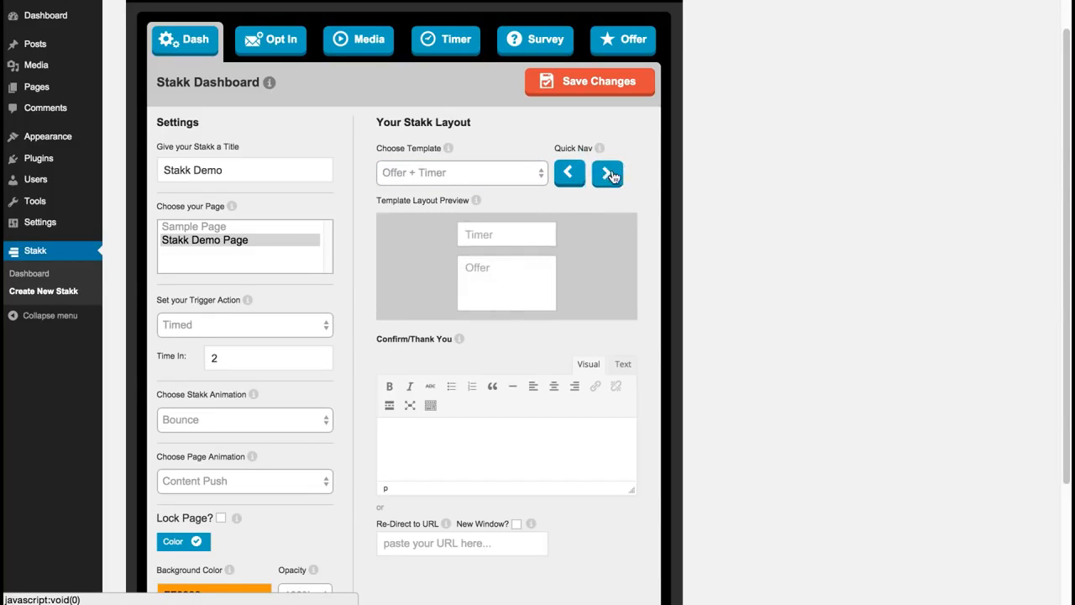
Enter "Thank you!" as the confirmation message, enable New Window for the redirect, and save the changes
scroll(1059, 168, "down", 1)
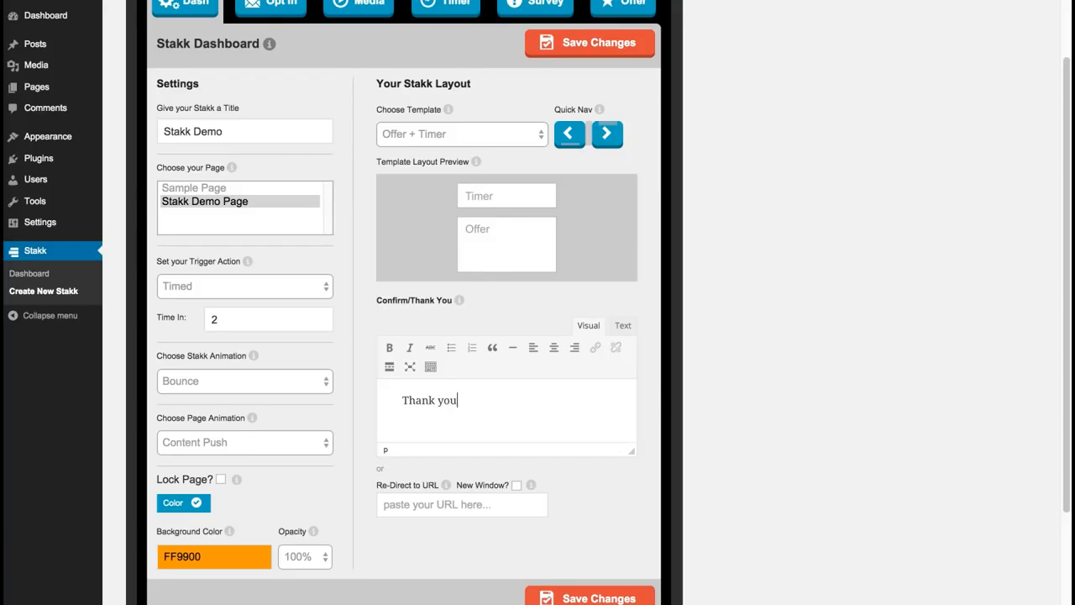
left_click(516, 485)
left_click(598, 44)
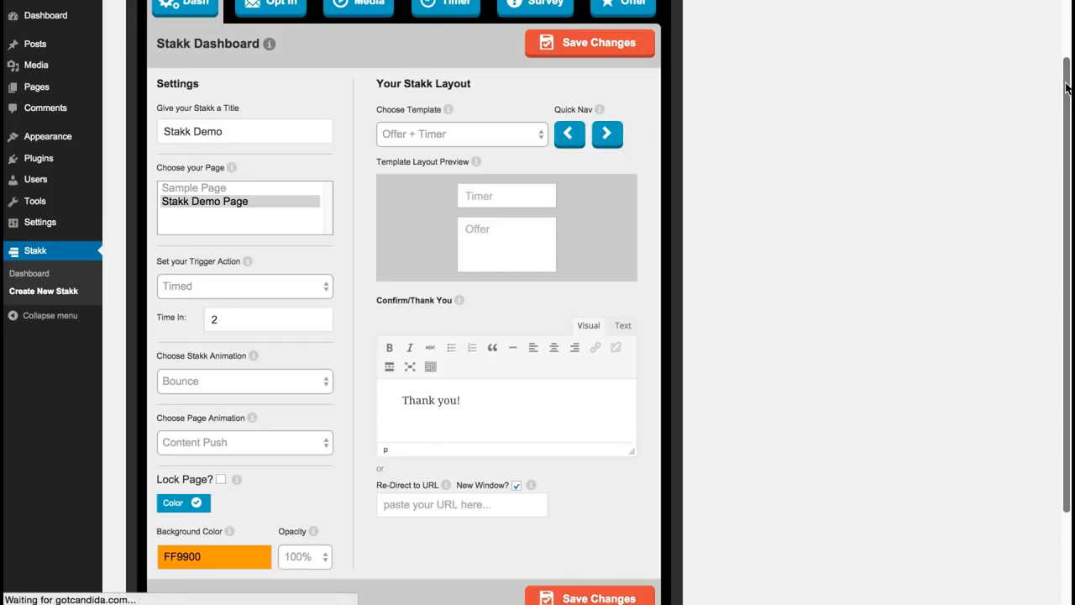
Look briefly at the Opt In and Media settings and open the countdown timer settings
left_click(1065, 87)
left_click_drag(1064, 87, 983, 43)
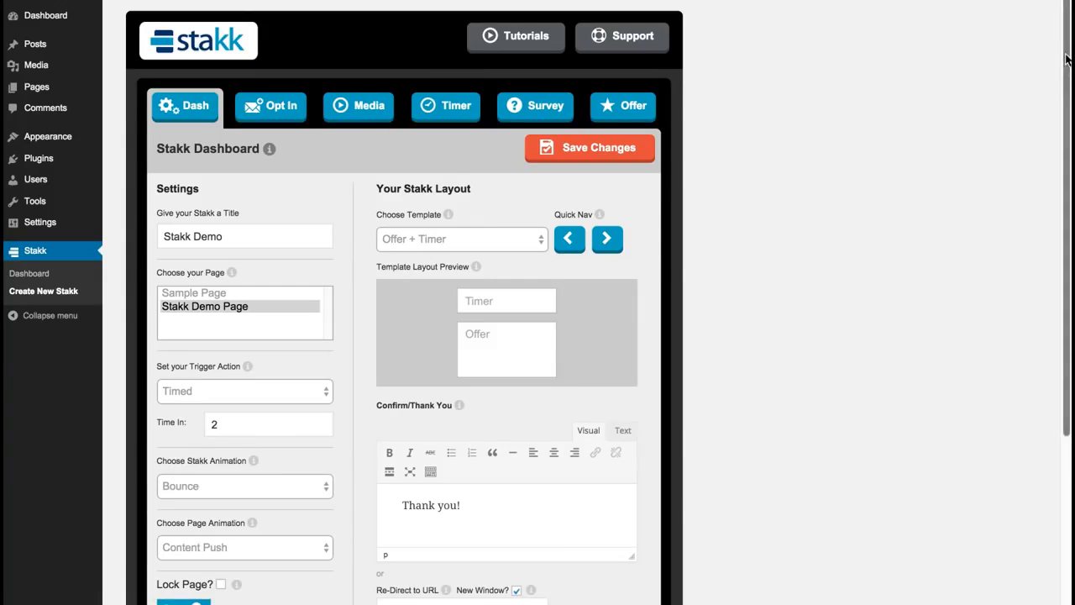
scroll(1059, 79, "down", 2)
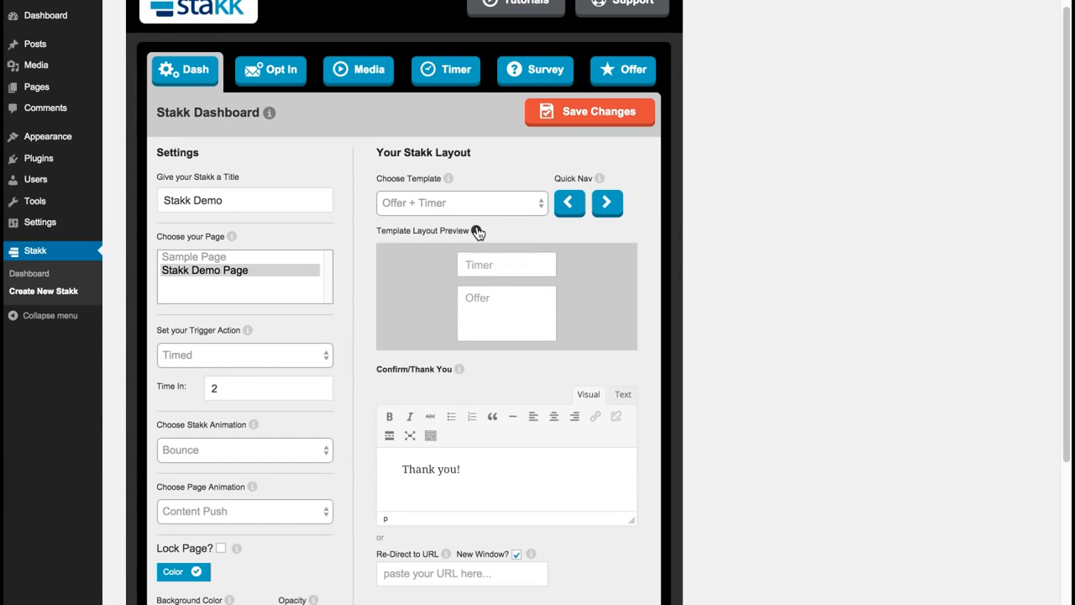
left_click(275, 73)
left_click(363, 71)
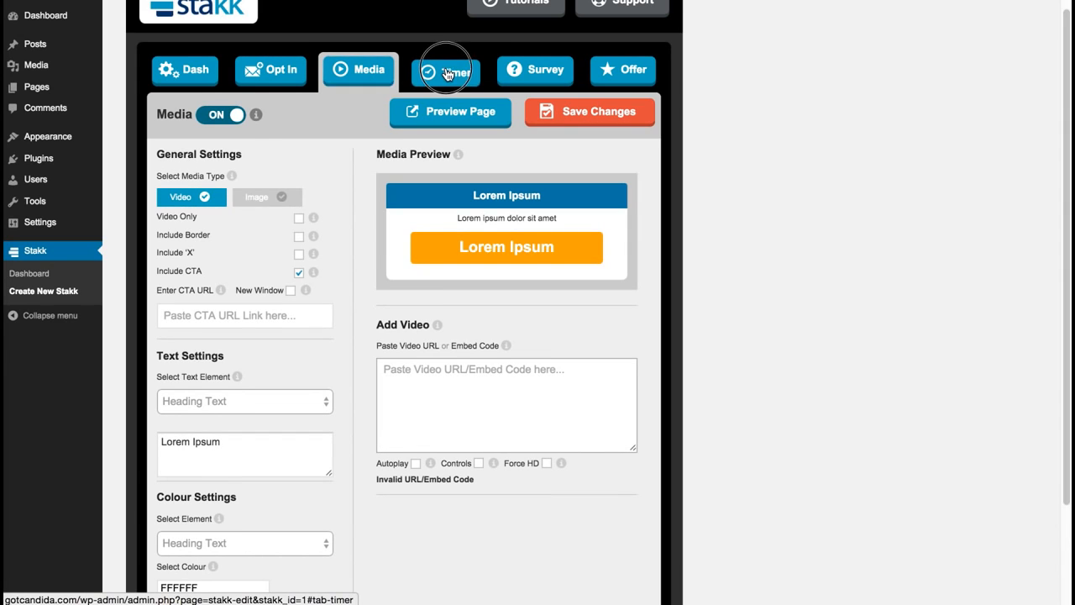
left_click(448, 74)
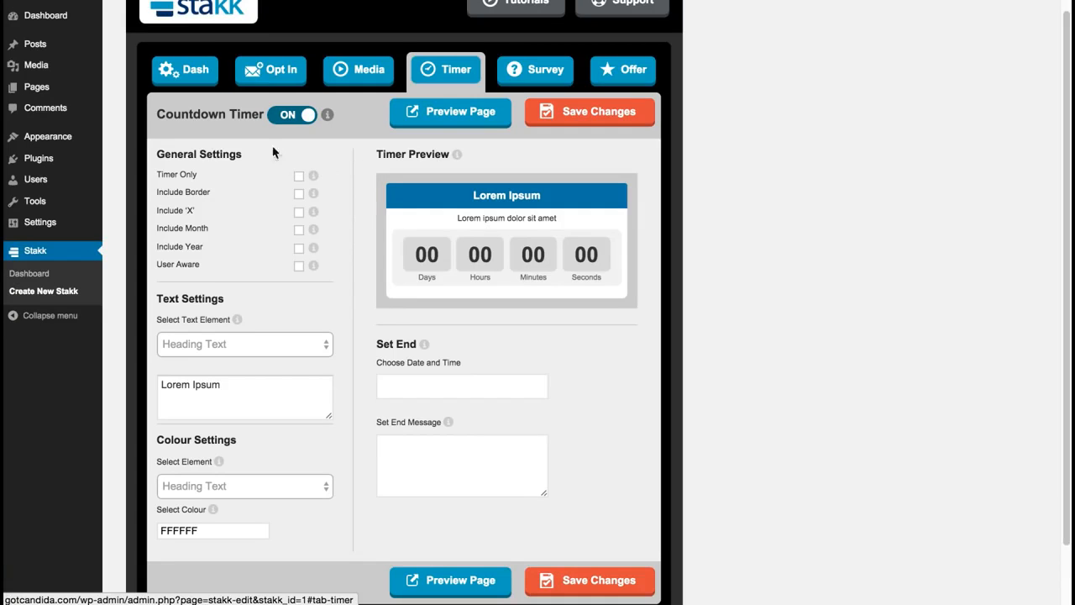
Try the countdown timer's general options on and off, leaving only User Aware enabled
left_click(300, 178)
left_click(299, 177)
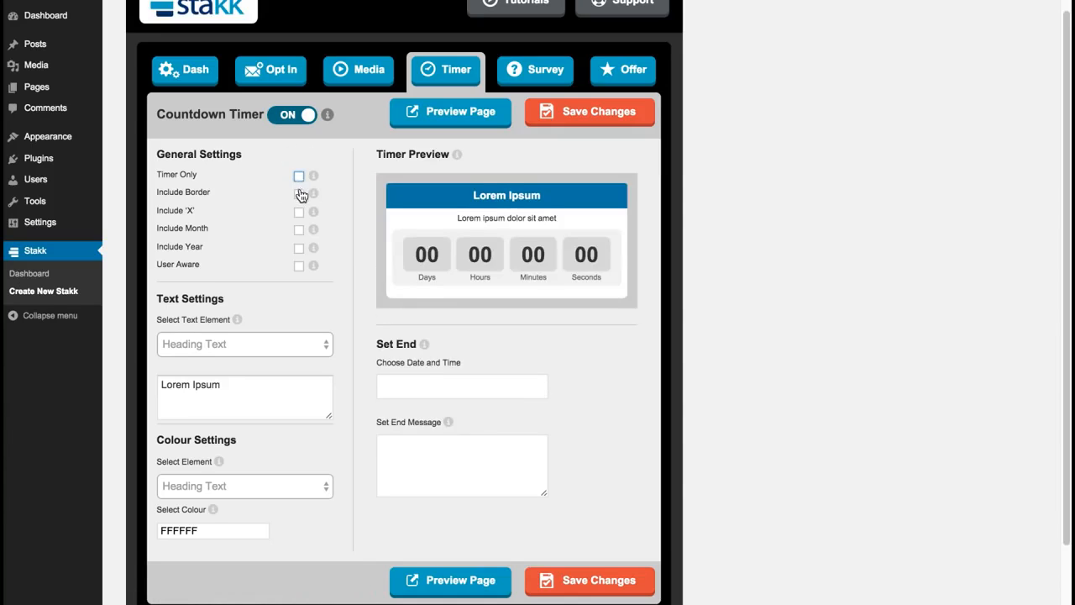
left_click(299, 193)
left_click(299, 213)
left_click(300, 212)
left_click(299, 229)
left_click(299, 229)
left_click(299, 249)
left_click(299, 249)
left_click(300, 267)
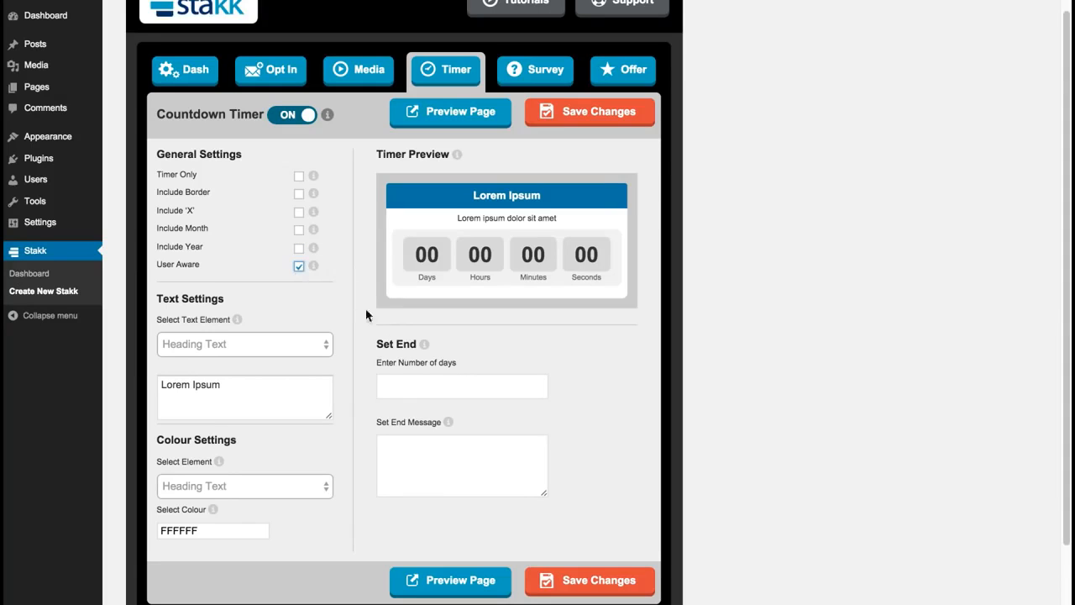
Turn off User Aware for the countdown timer and look at the end date and time picker
left_click(396, 385)
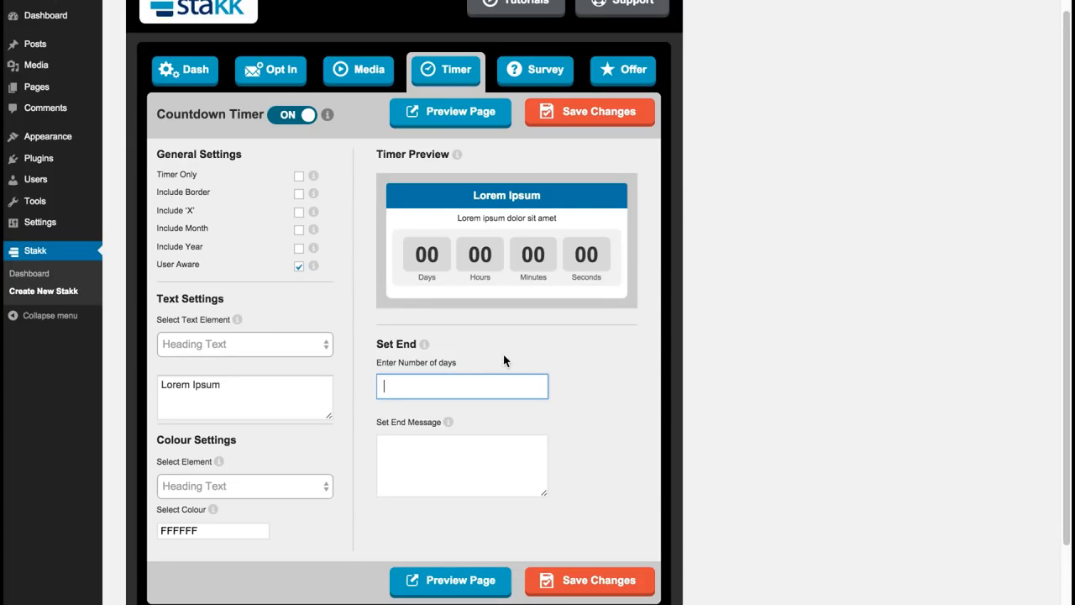
left_click(298, 266)
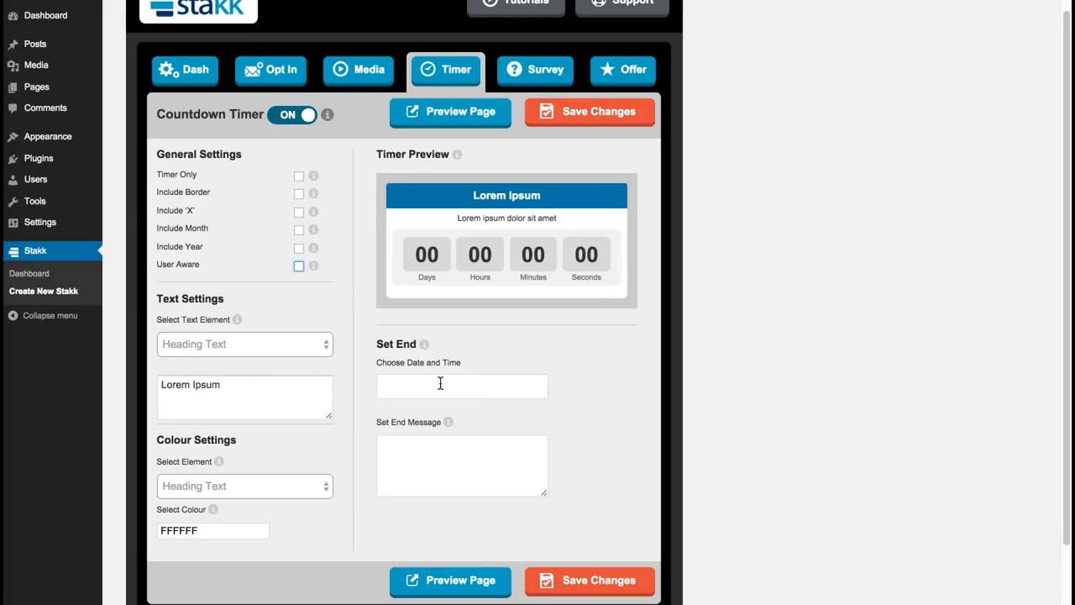
left_click(441, 385)
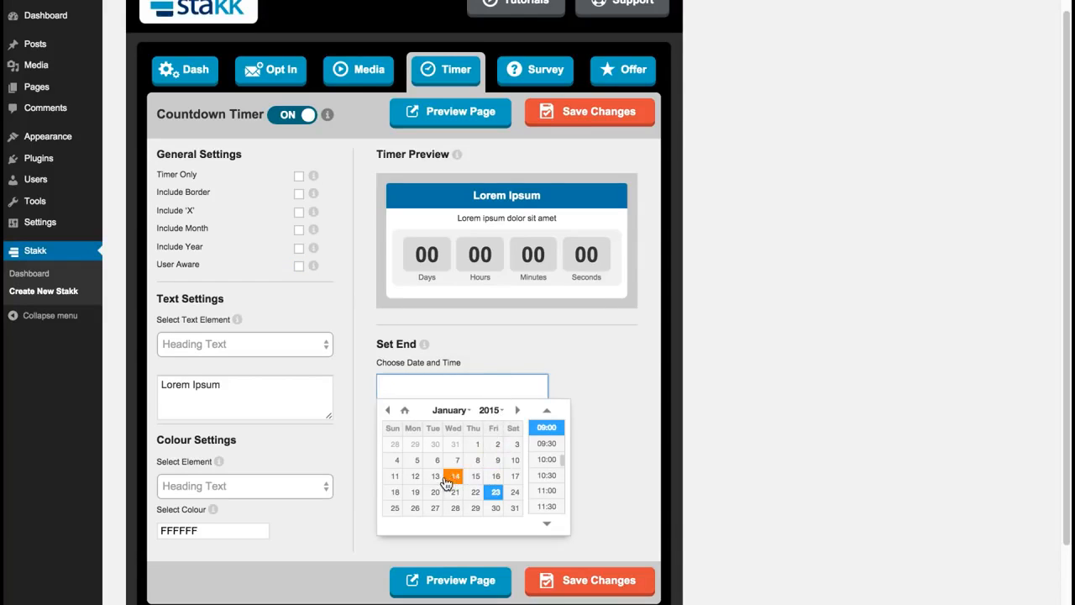
left_click(596, 379)
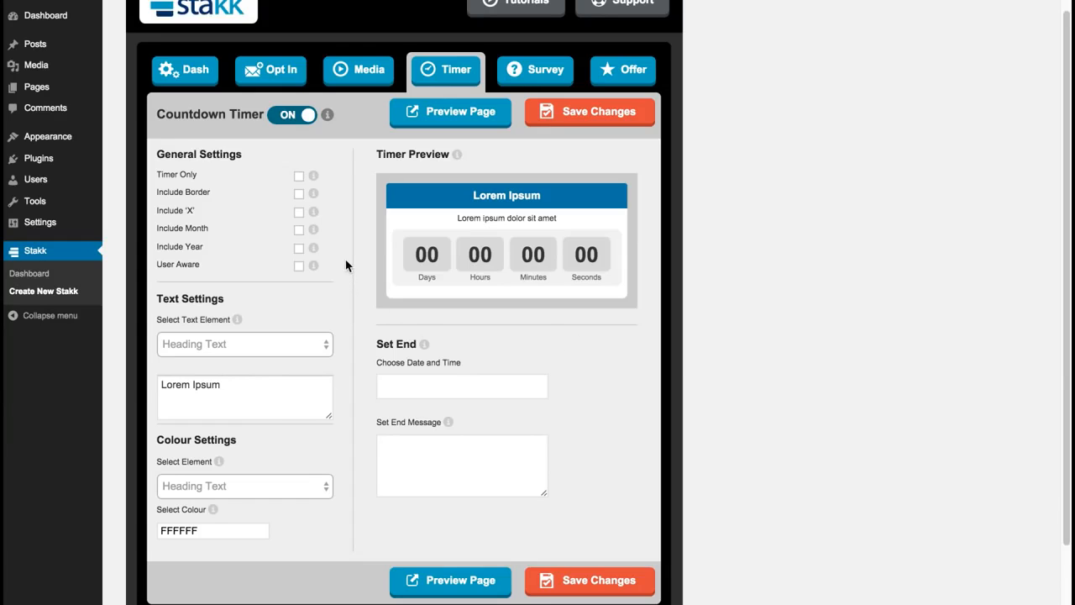
Enable User Aware with an end of 3 days, turn on Timer Only, and save the changes
left_click(298, 266)
left_click(393, 385)
type("3")
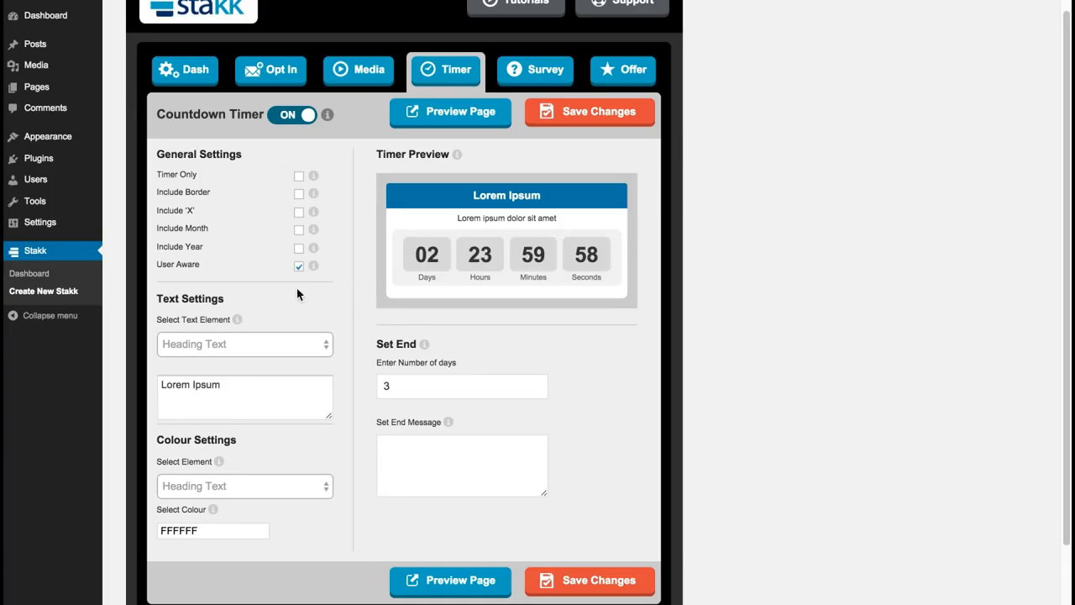
left_click(299, 177)
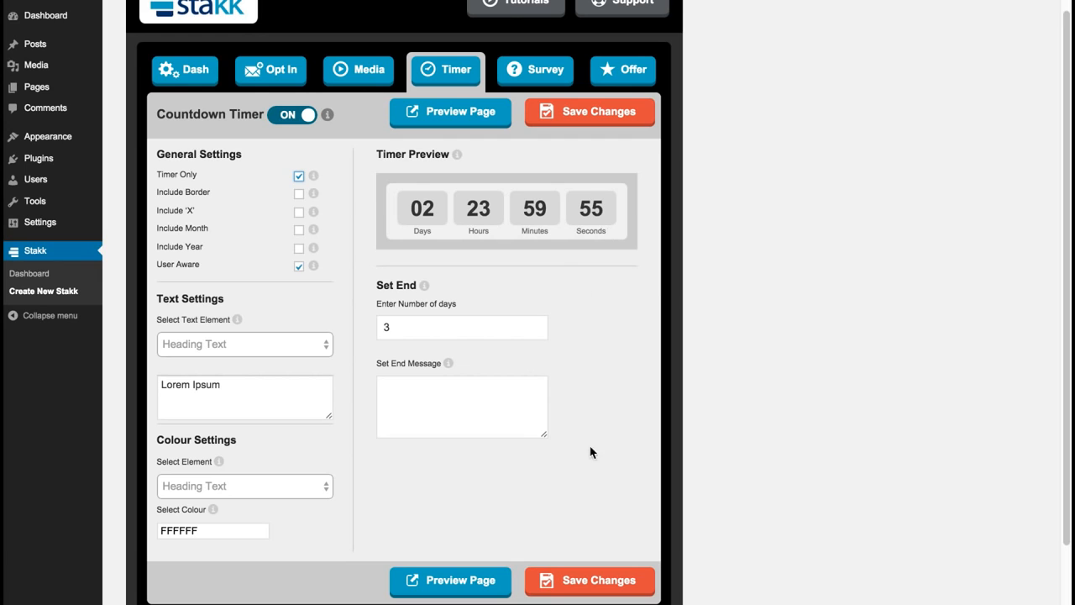
left_click(618, 114)
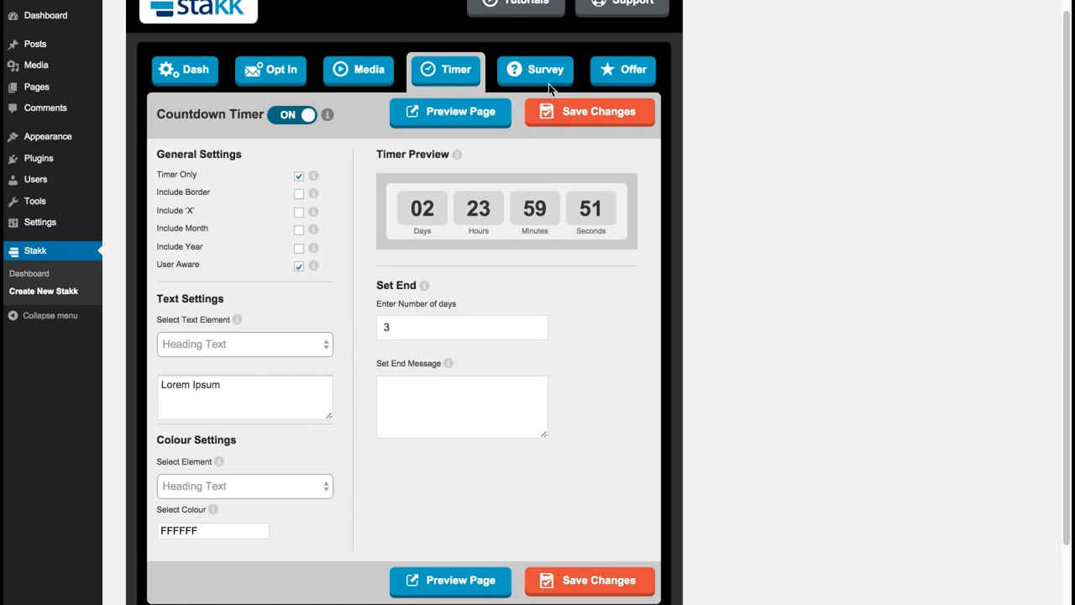
Look briefly at the Survey settings, open the Offer settings and check the available feature list counts
left_click(540, 74)
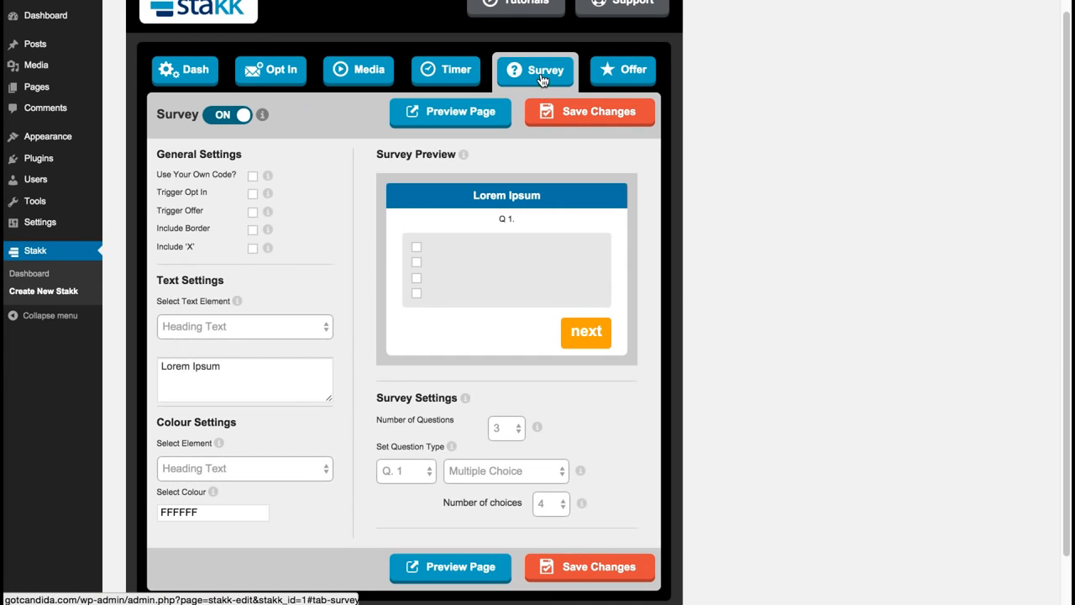
left_click(634, 77)
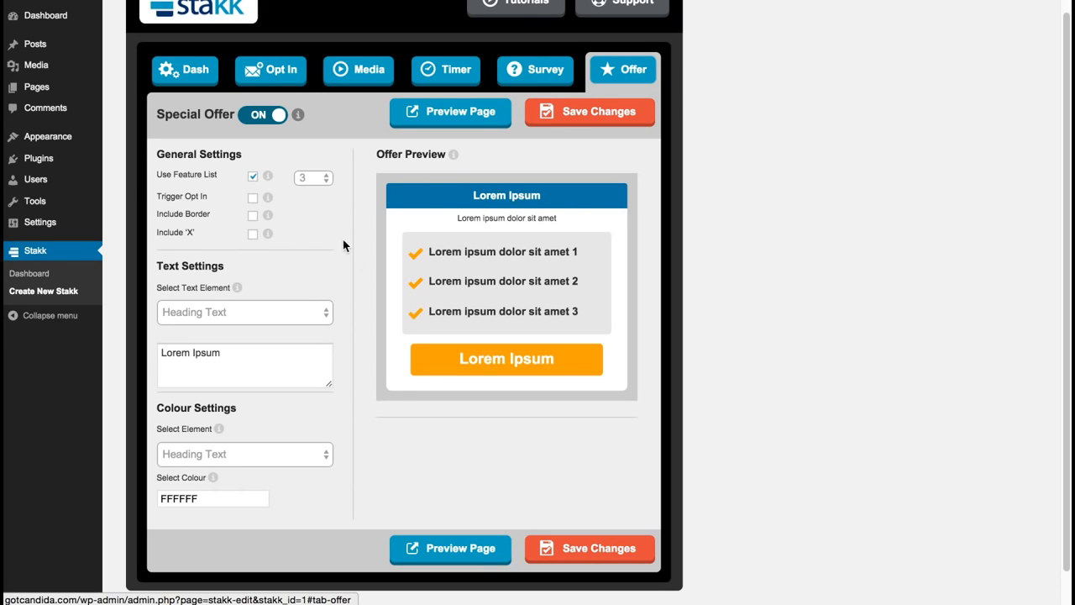
left_click(313, 178)
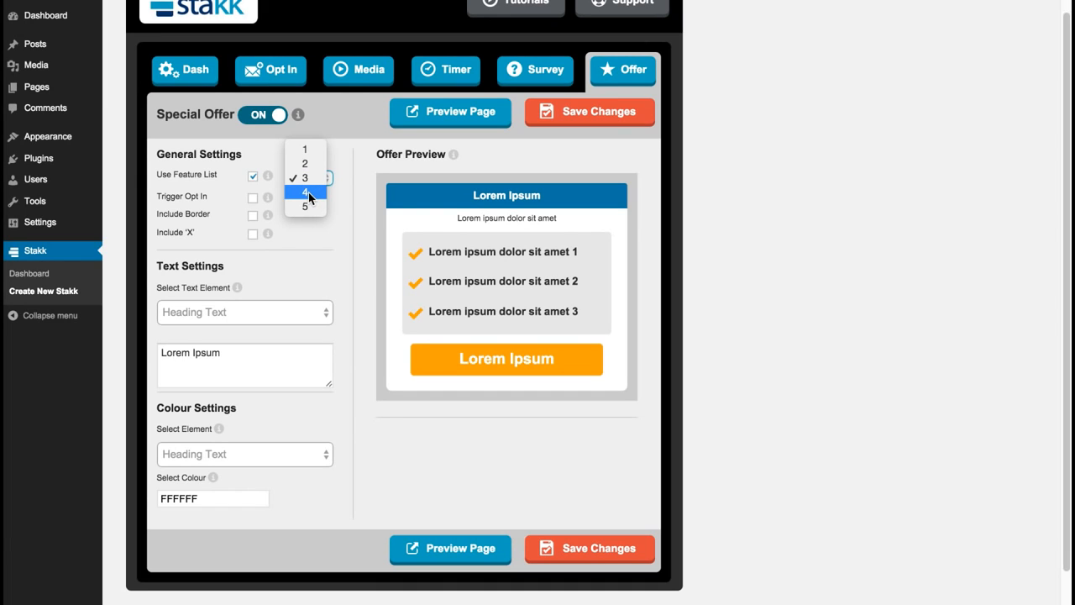
left_click(313, 179)
left_click(335, 218)
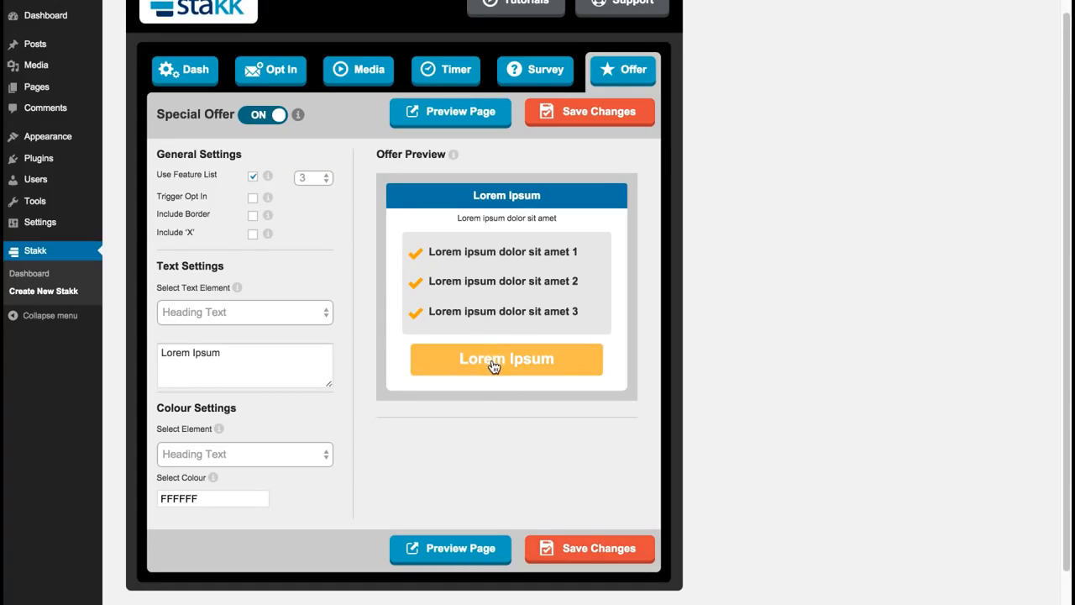
Enable Trigger Opt In and Include 'X' for the special offer
left_click(254, 198)
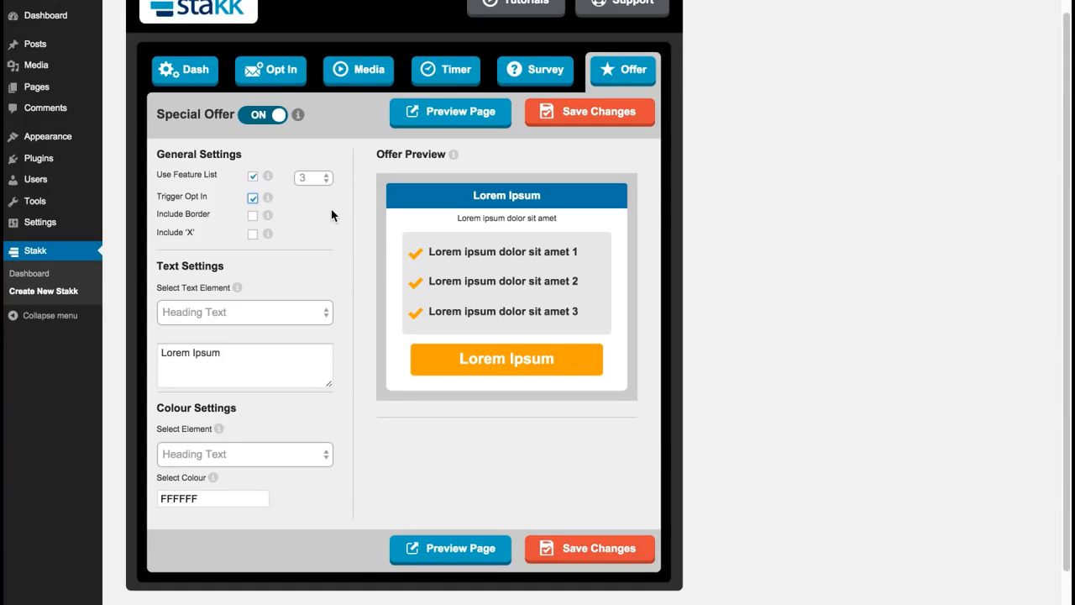
left_click(253, 234)
left_click(255, 317)
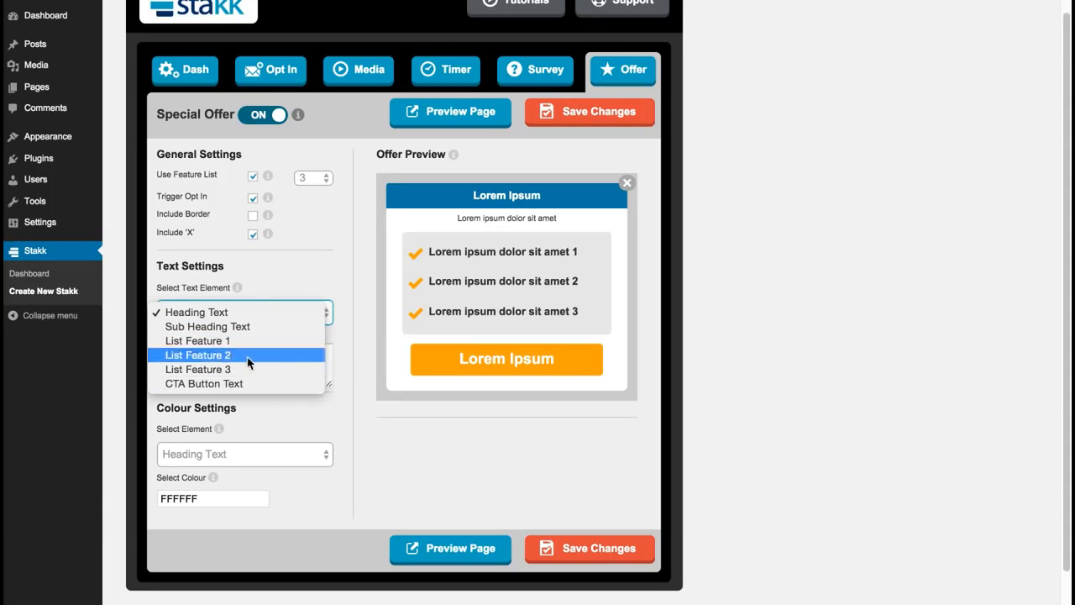
left_click(307, 268)
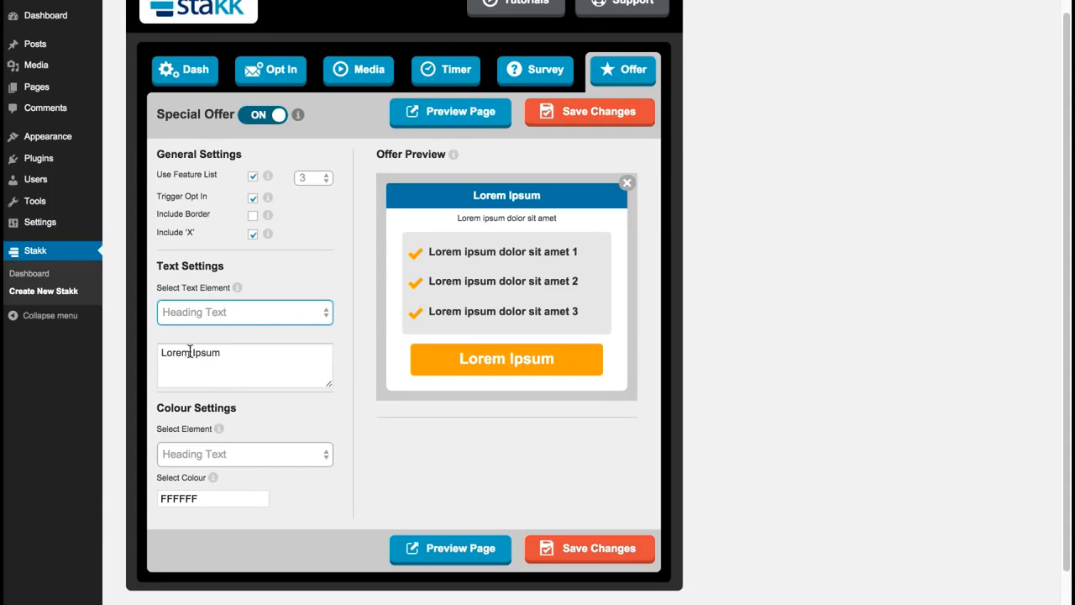
Clear the special offer's sub heading text
left_click(255, 317)
left_click(252, 324)
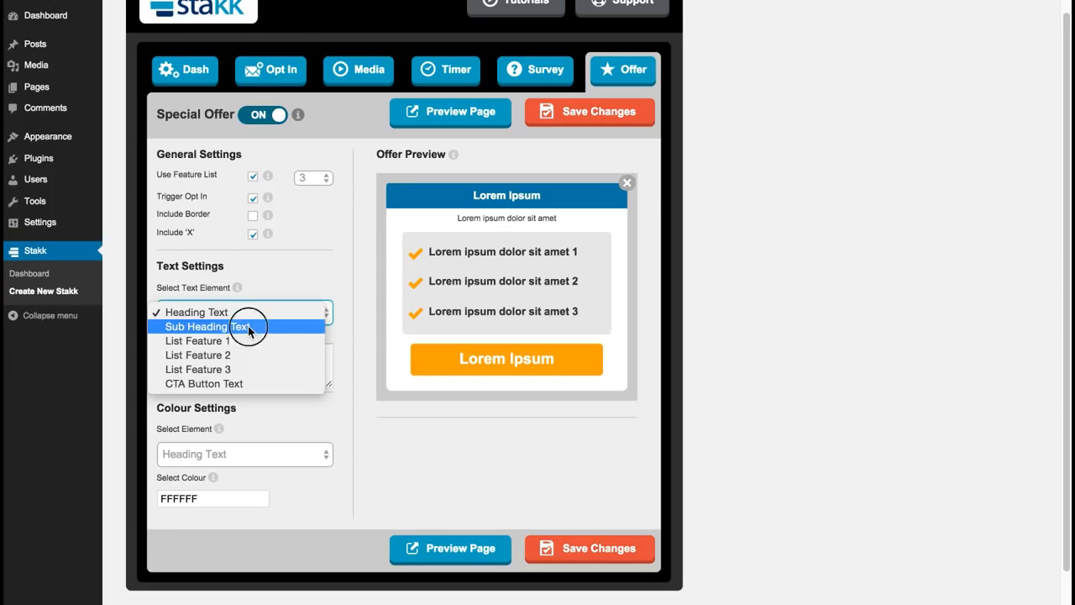
left_click_drag(308, 353, 153, 350)
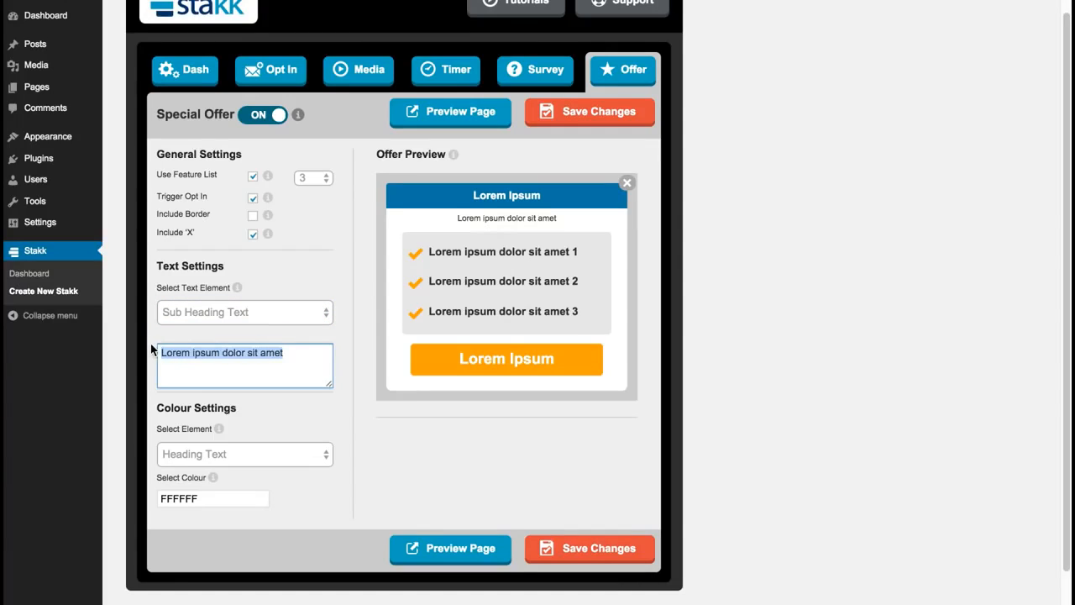
key("BackSpace")
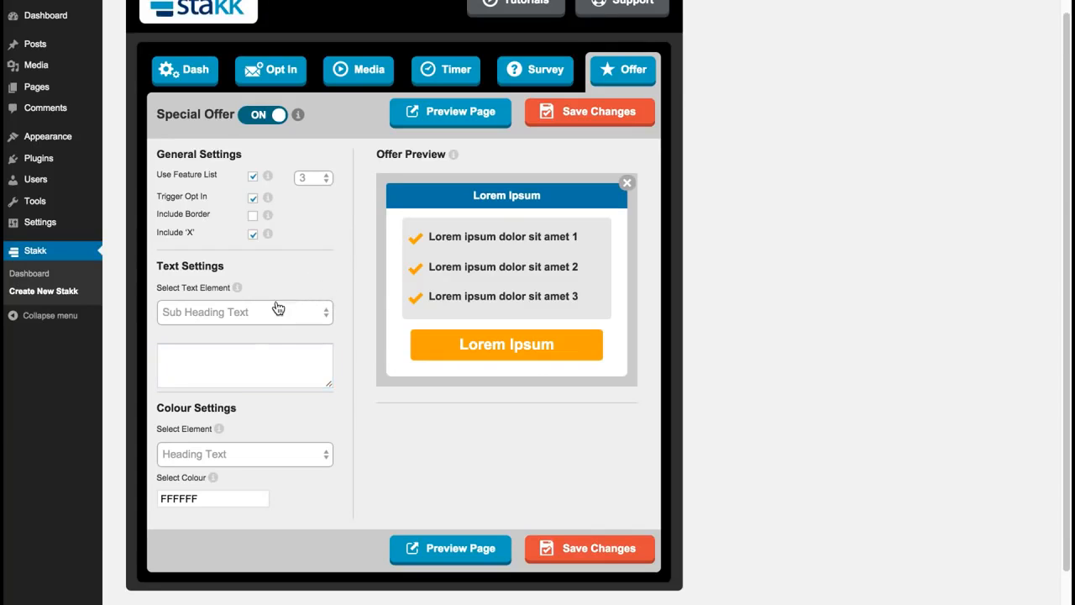
Set the special offer's CTA button text to "Click Here.."
left_click(260, 312)
left_click(250, 369)
left_click_drag(247, 367, 158, 345)
type("Click h")
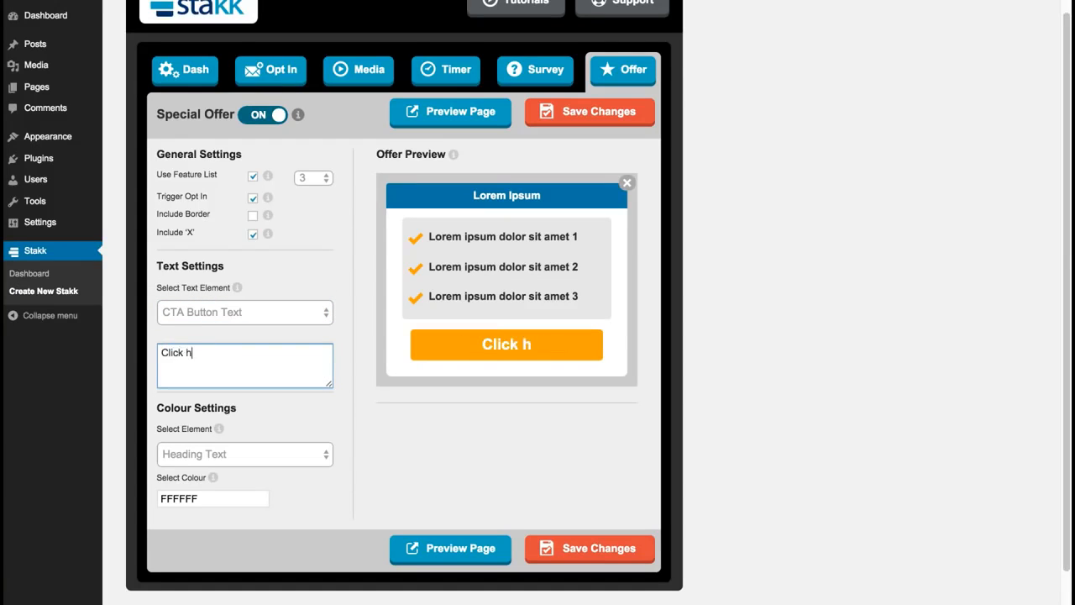
key("BackSpace")
type("Here..")
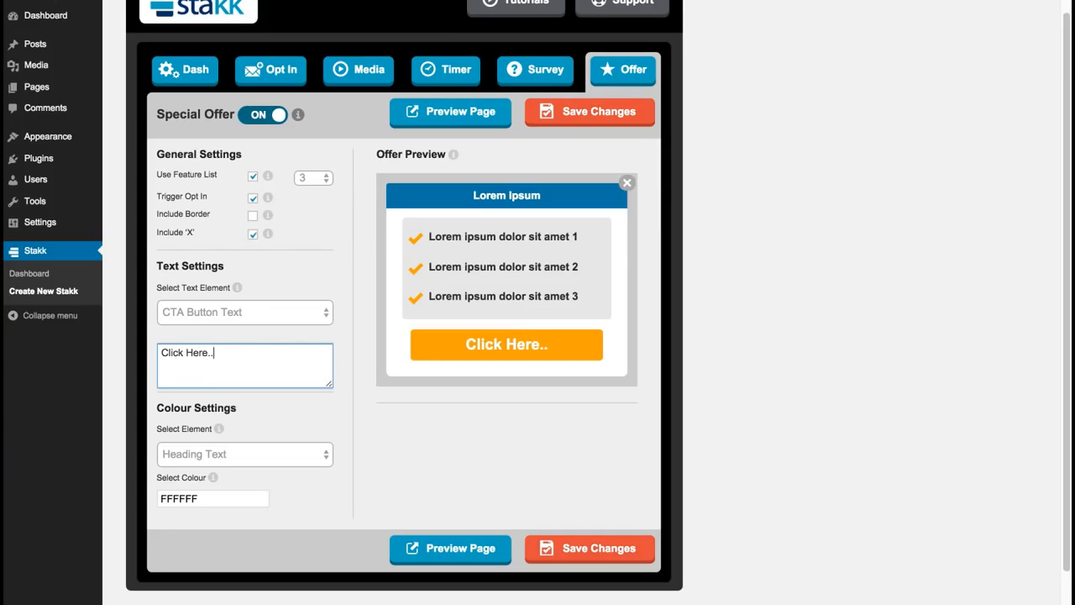
left_click(352, 292)
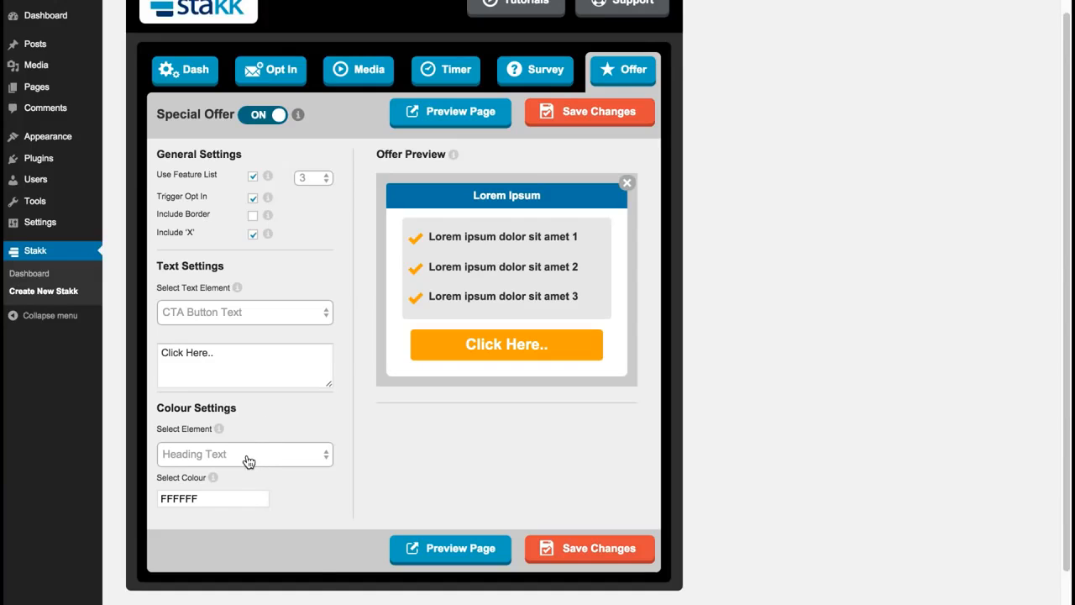
Change the offer's heading background colour to dark blue 004059
left_click(246, 457)
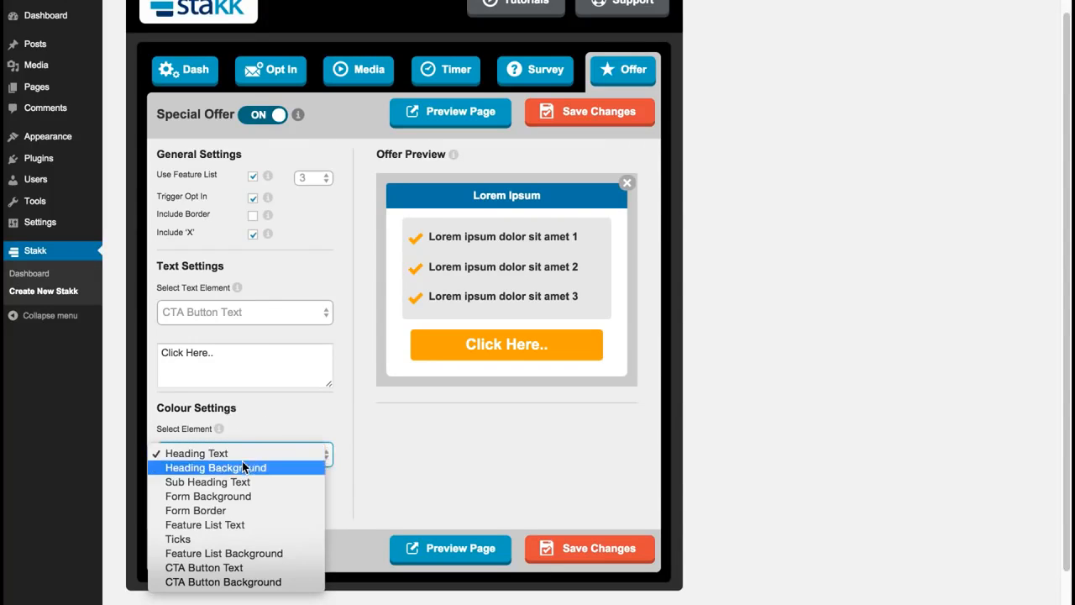
left_click(243, 468)
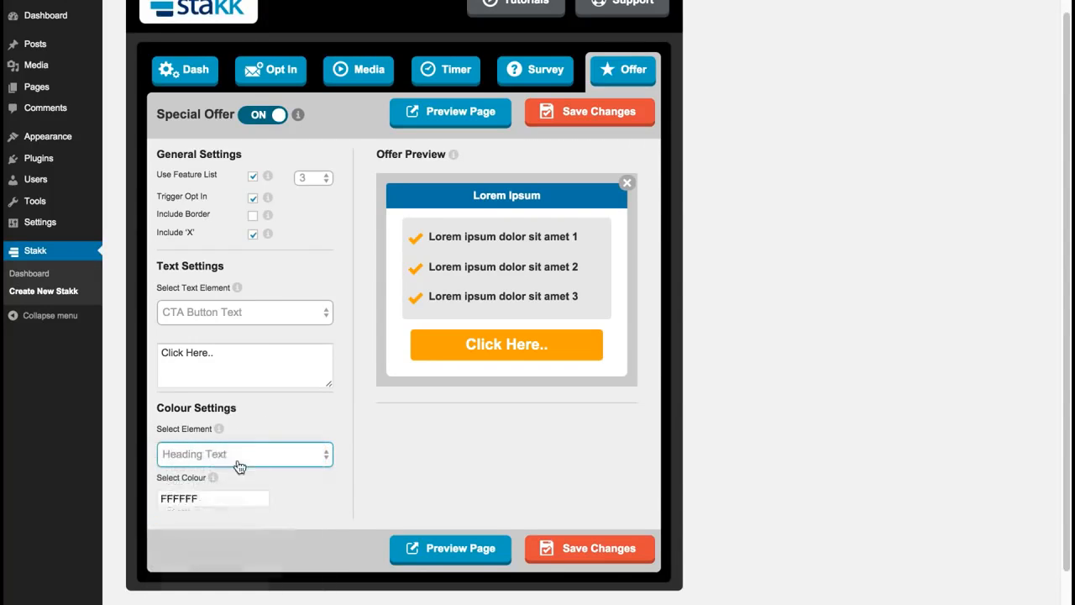
left_click(225, 512)
mouse_move(289, 546)
left_mouse_down()
mouse_move(290, 571)
mouse_move(286, 560)
left_mouse_up()
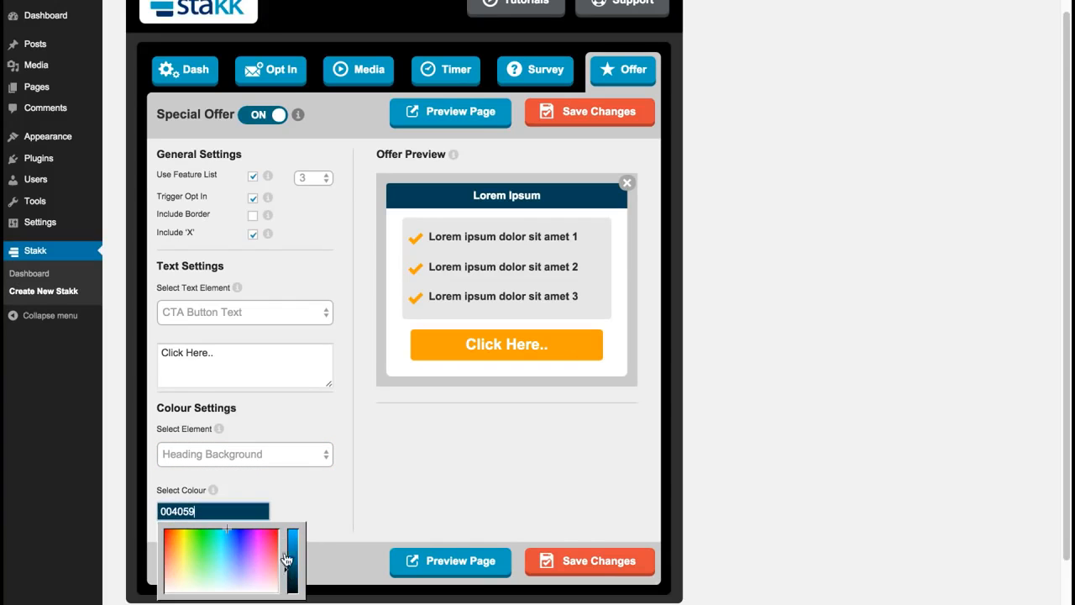
Change the offer's form background colour to dark grey 303030 and save the changes
left_click(285, 454)
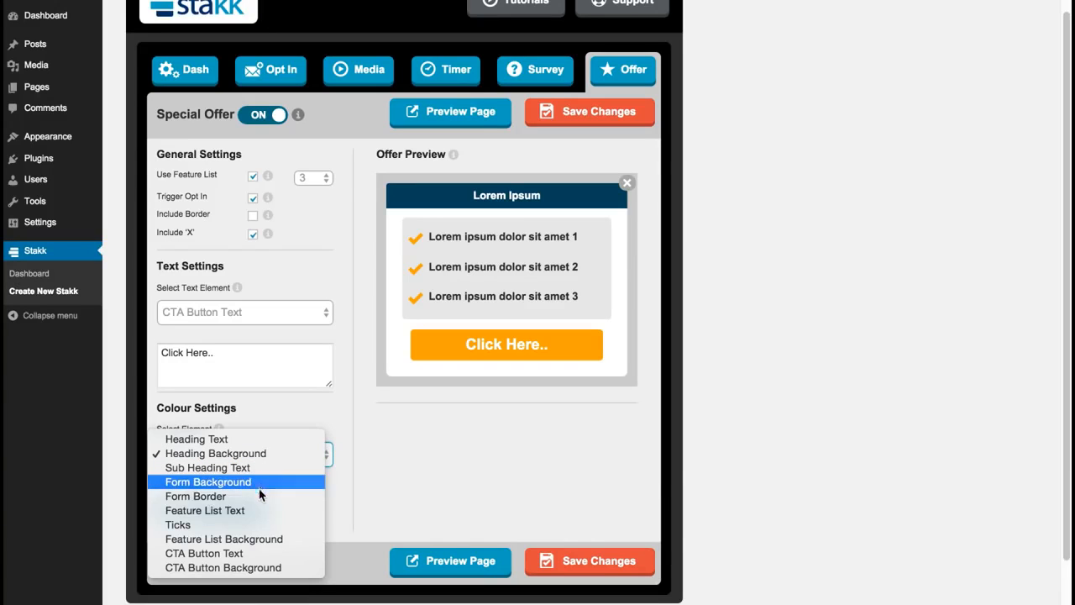
left_click(243, 481)
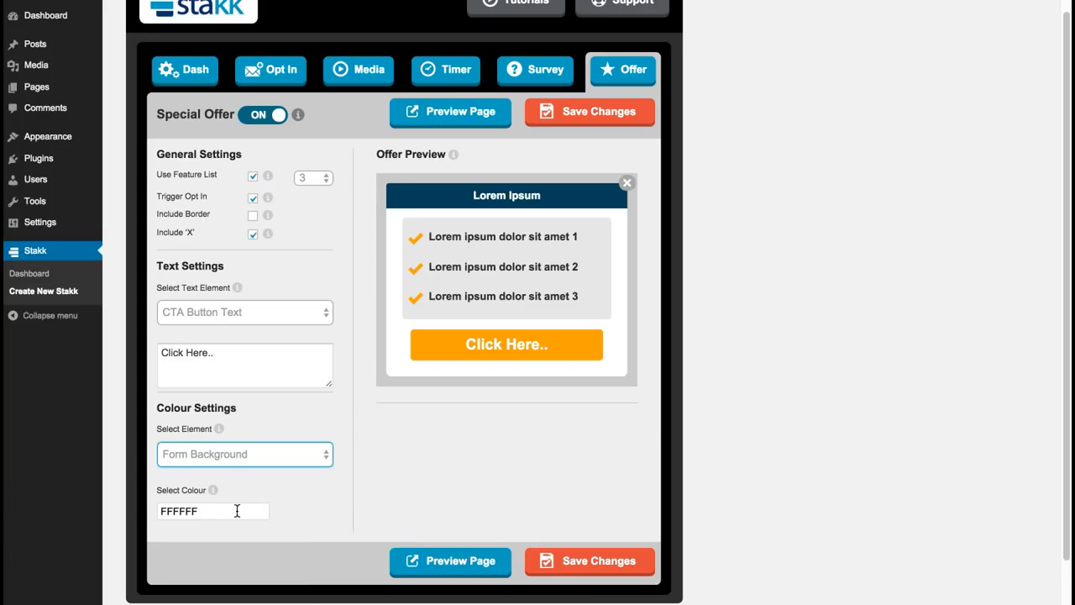
left_click(237, 511)
left_click_drag(291, 576, 292, 584)
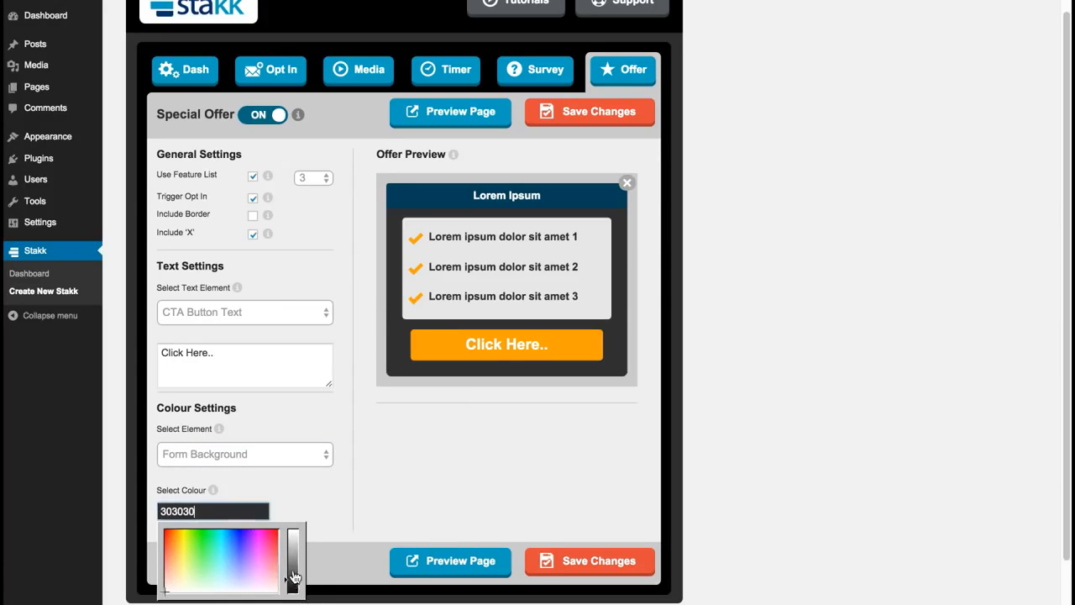
left_click(322, 490)
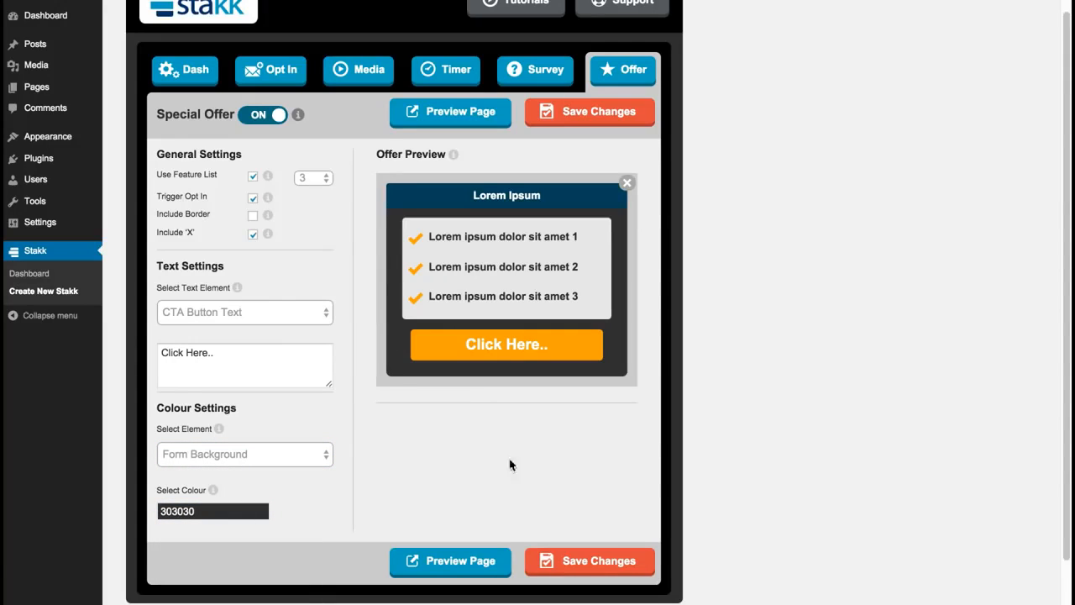
left_click(622, 554)
Open the Opt In settings and try the Use Your Own Form Code option on and off
left_click(277, 72)
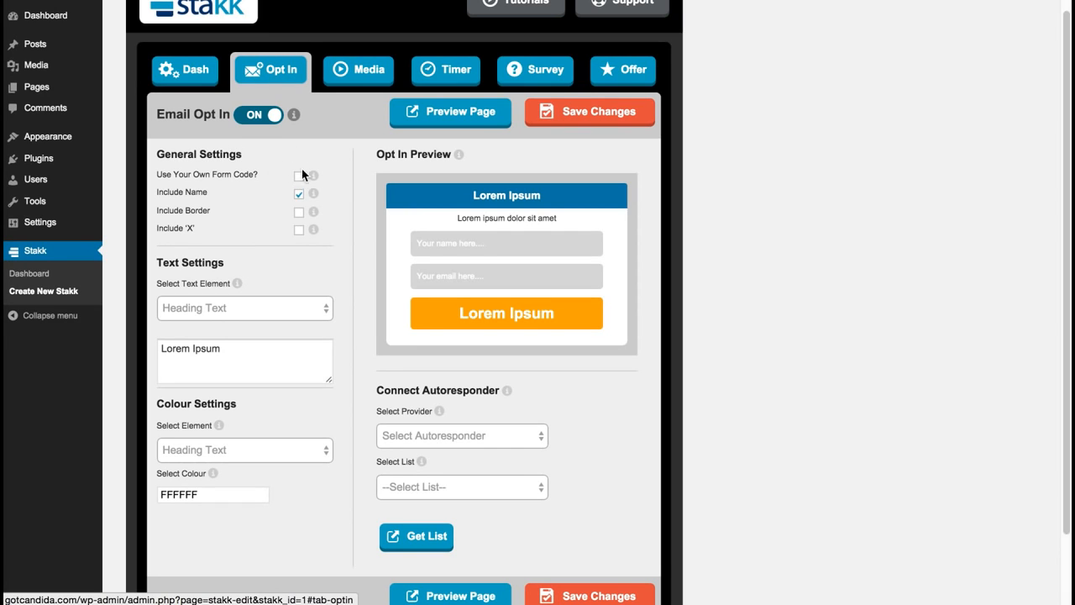
left_click(299, 177)
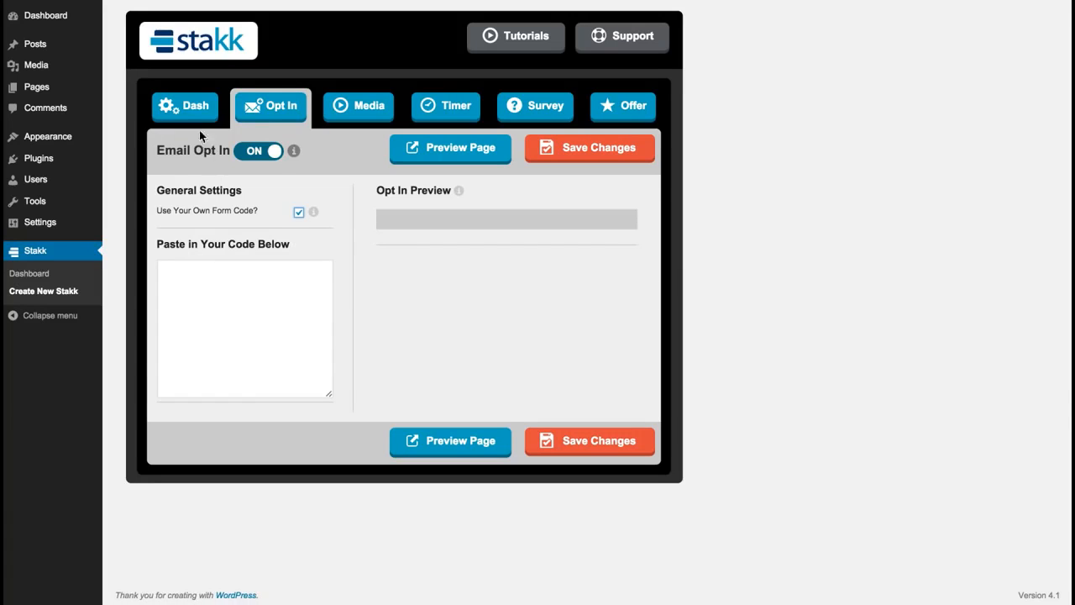
left_click(298, 212)
left_click(299, 230)
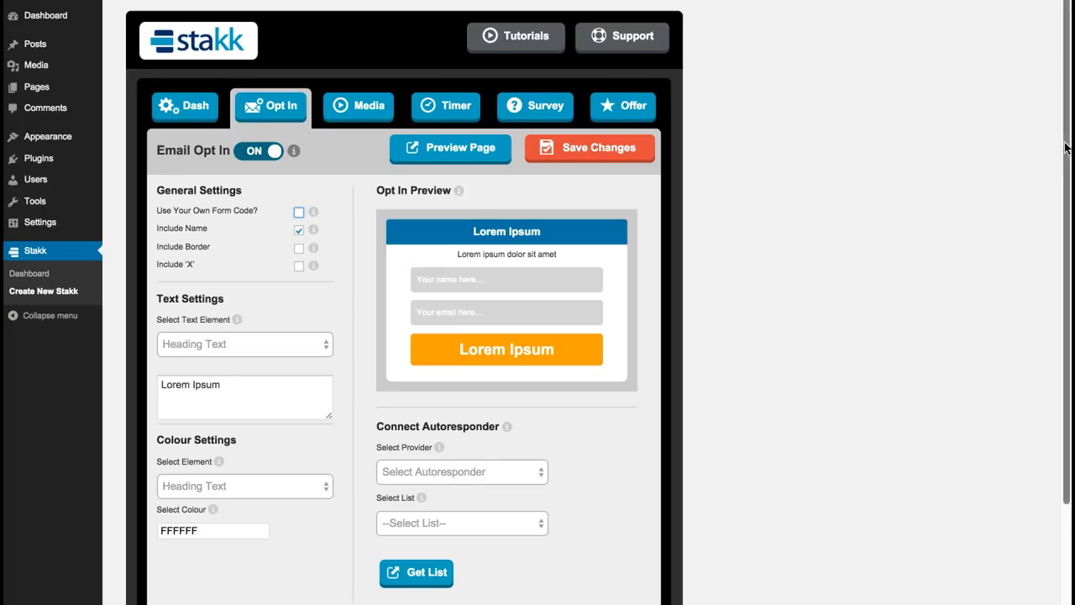
Try Include Border on and off for the opt-in form and leave Include 'X' enabled
scroll(1054, 168, "down", 2)
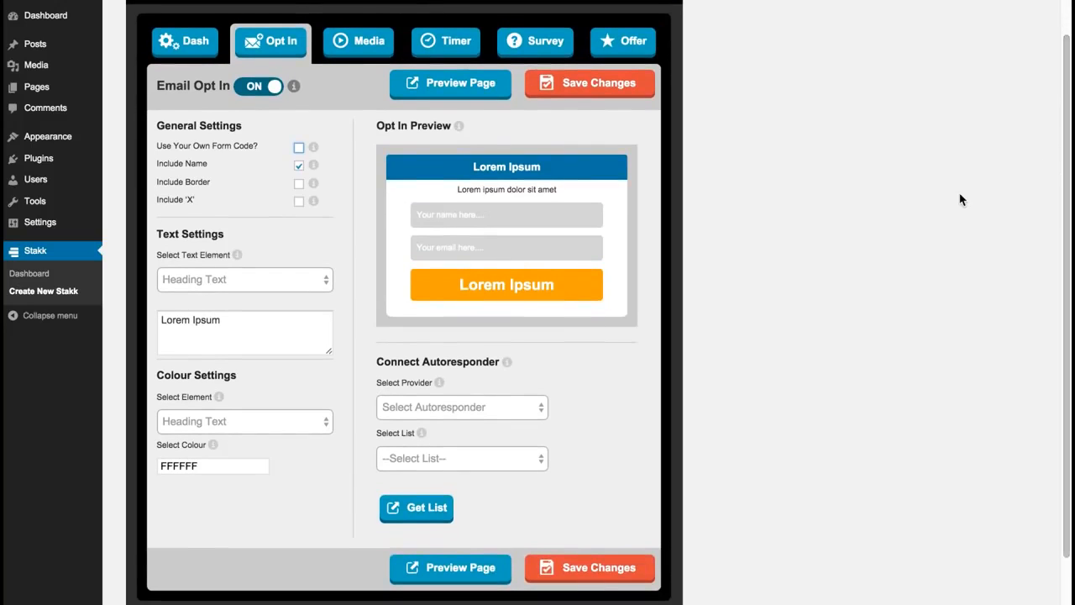
left_click(299, 183)
left_click(299, 183)
left_click(300, 201)
left_click(300, 201)
left_click(300, 203)
Look briefly at the Media and Timer settings and return to the Opt In settings
left_click(367, 41)
left_click(449, 43)
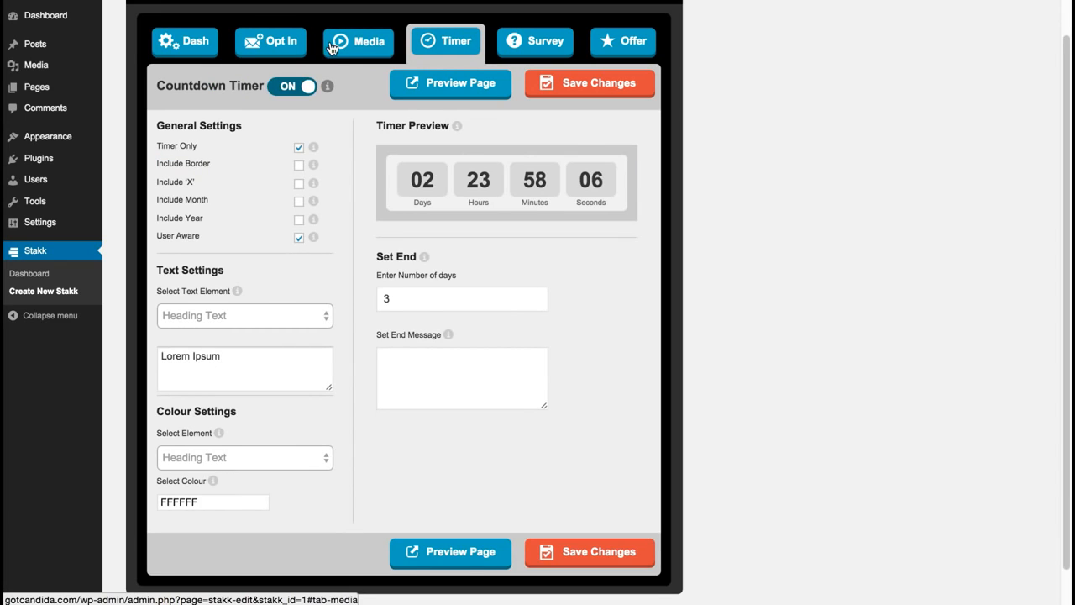
left_click(337, 46)
left_click(281, 46)
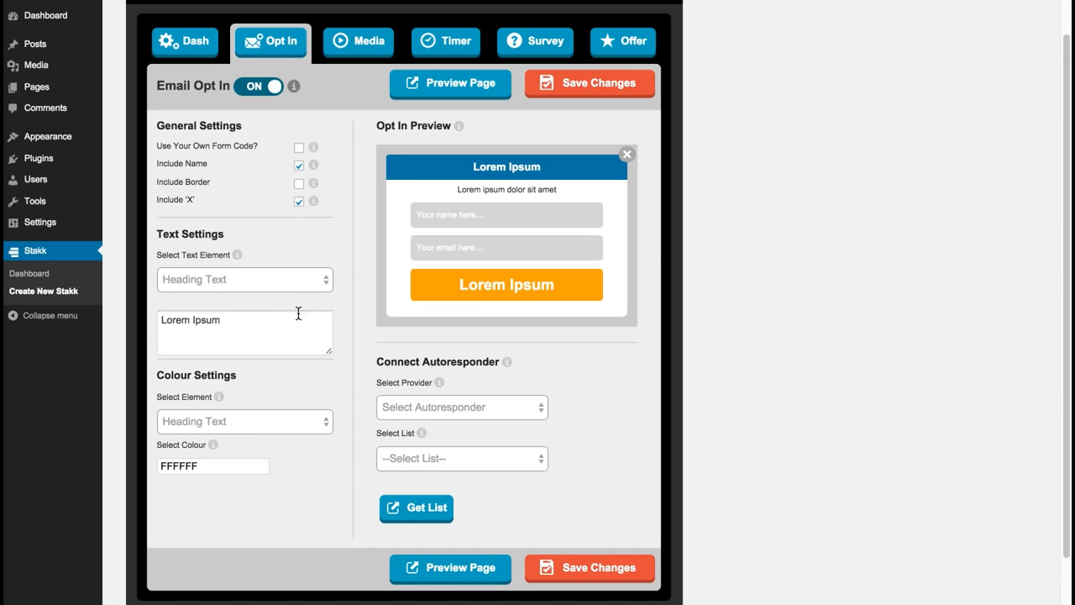
Change the opt-in form's button text to "Get Instant Access!"
left_click(258, 284)
left_click(175, 335)
left_click_drag(230, 321, 144, 316)
type("Get ")
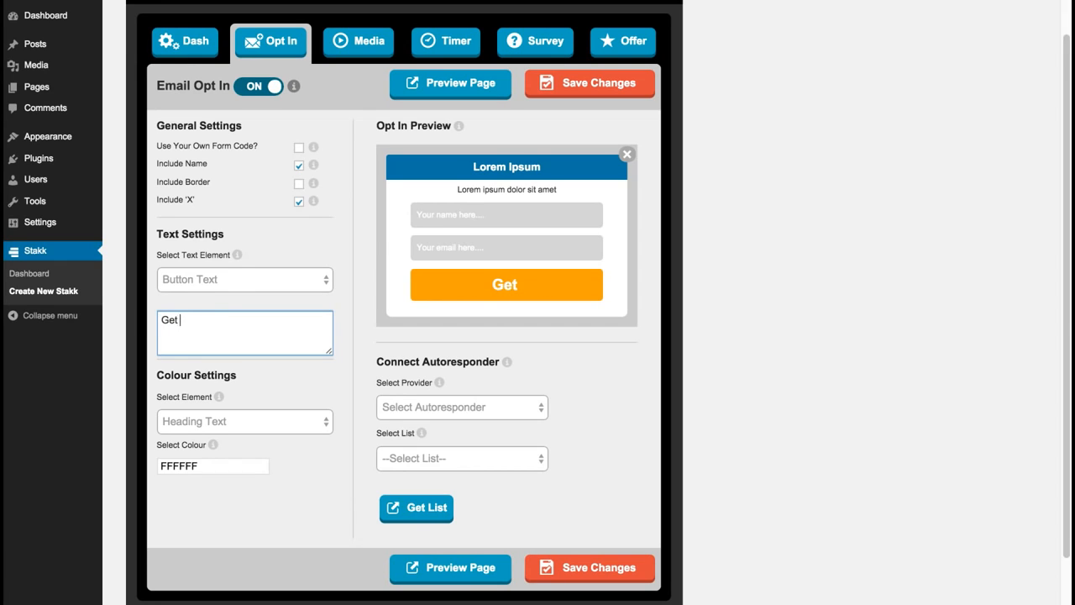
type("Instant Acc")
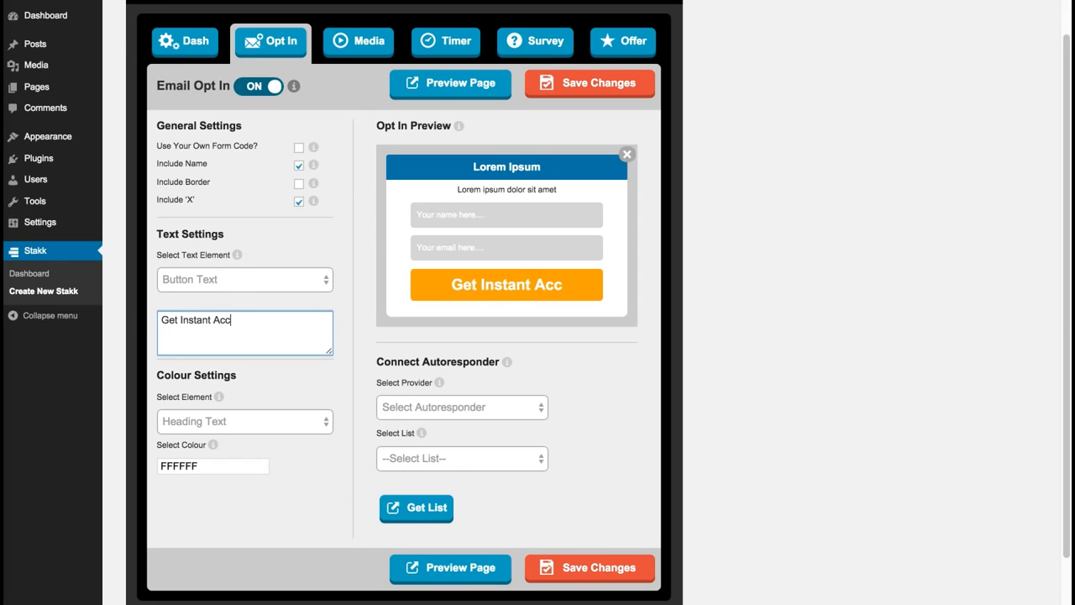
type("ess!")
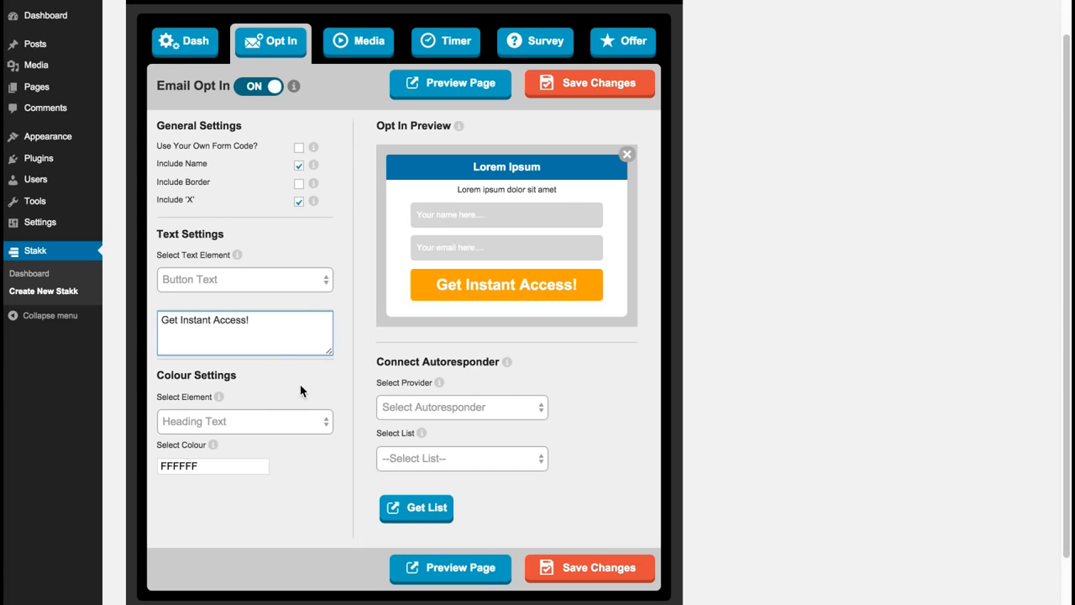
Darken the opt-in form's heading background colour to navy 002838
left_click(250, 420)
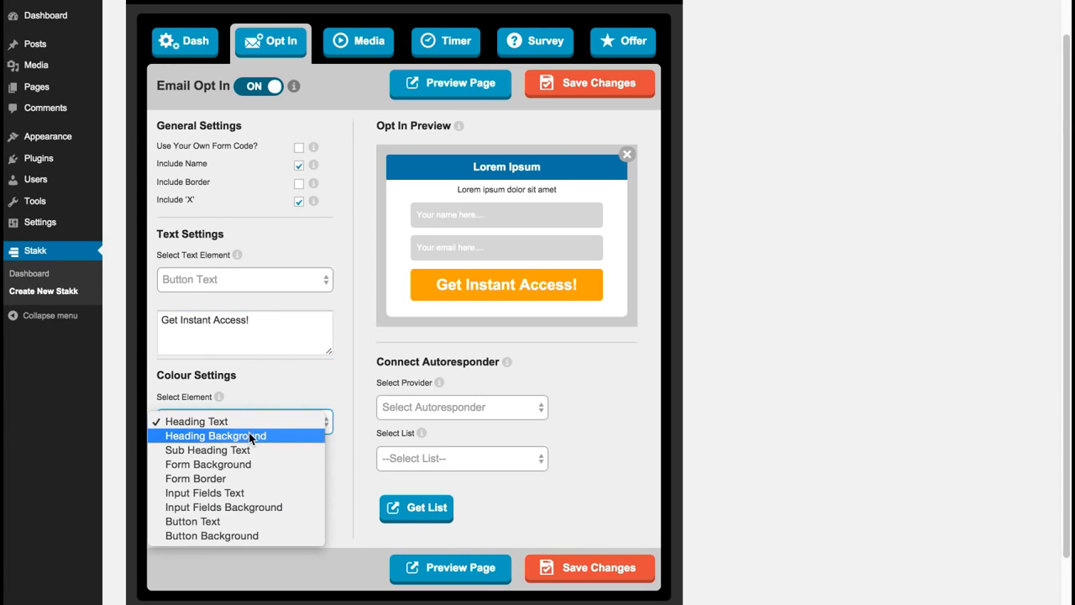
left_click(249, 436)
left_click(247, 477)
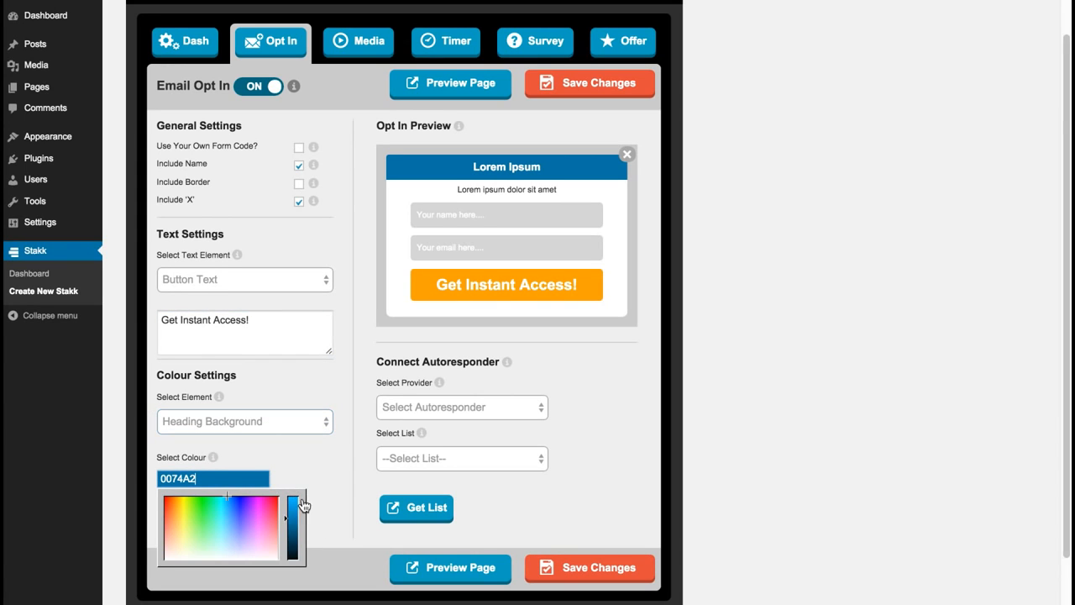
mouse_move(290, 527)
left_mouse_down()
mouse_move(291, 537)
mouse_move(290, 520)
left_mouse_up()
left_click(285, 455)
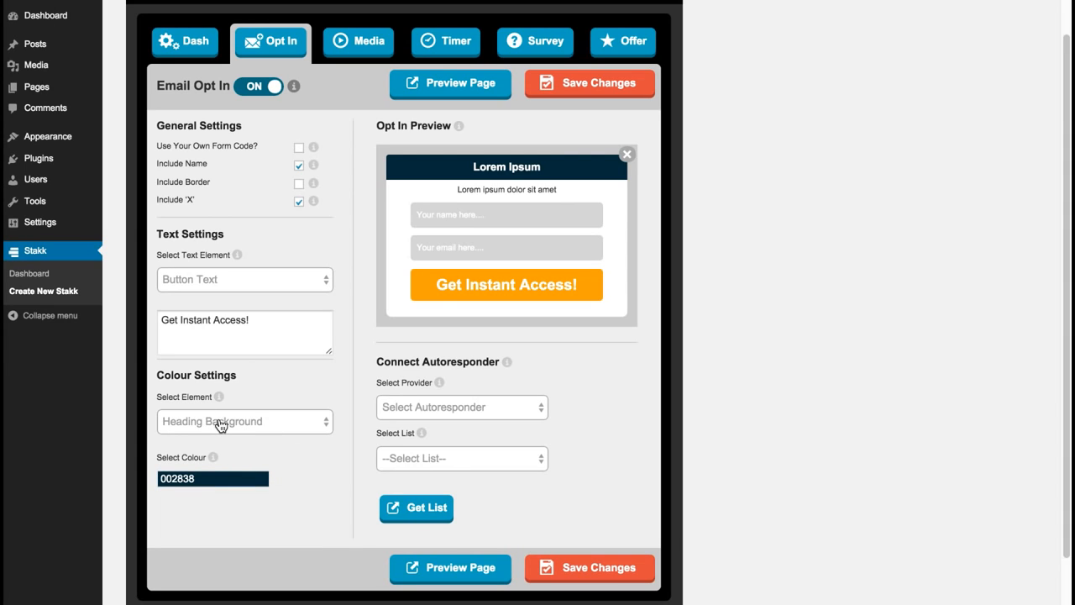
Set the opt-in form's background colour to dark grey 3D3D3D
left_click(235, 425)
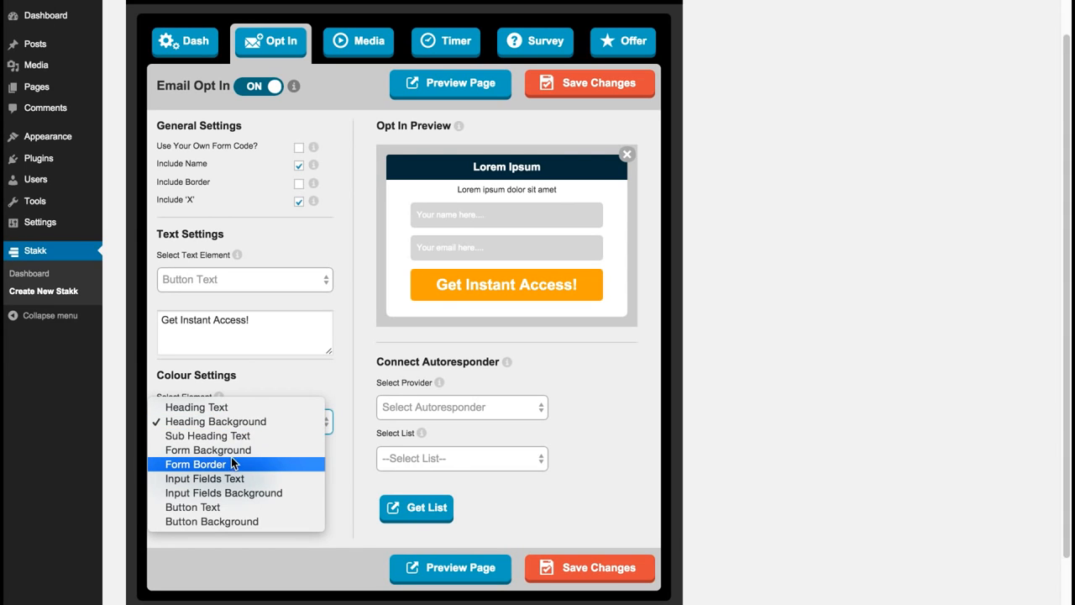
left_click(232, 449)
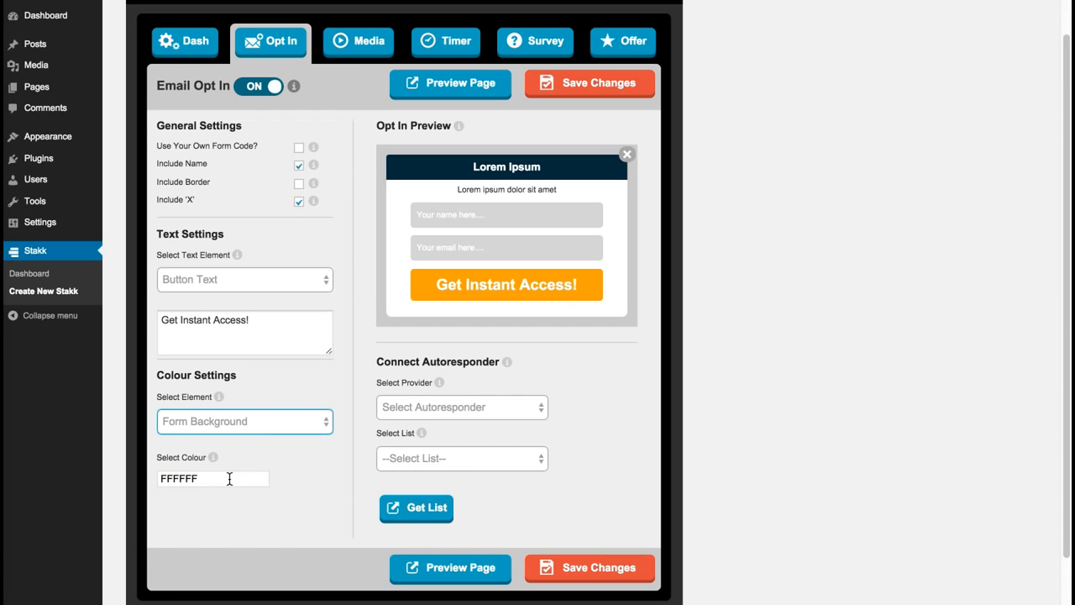
left_click(236, 478)
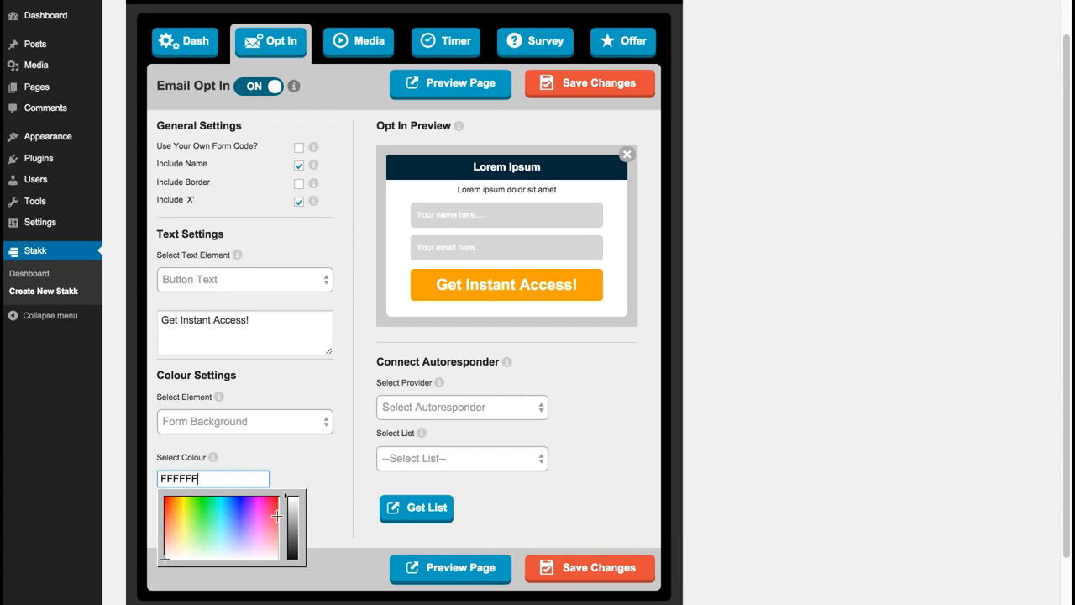
left_click(293, 538)
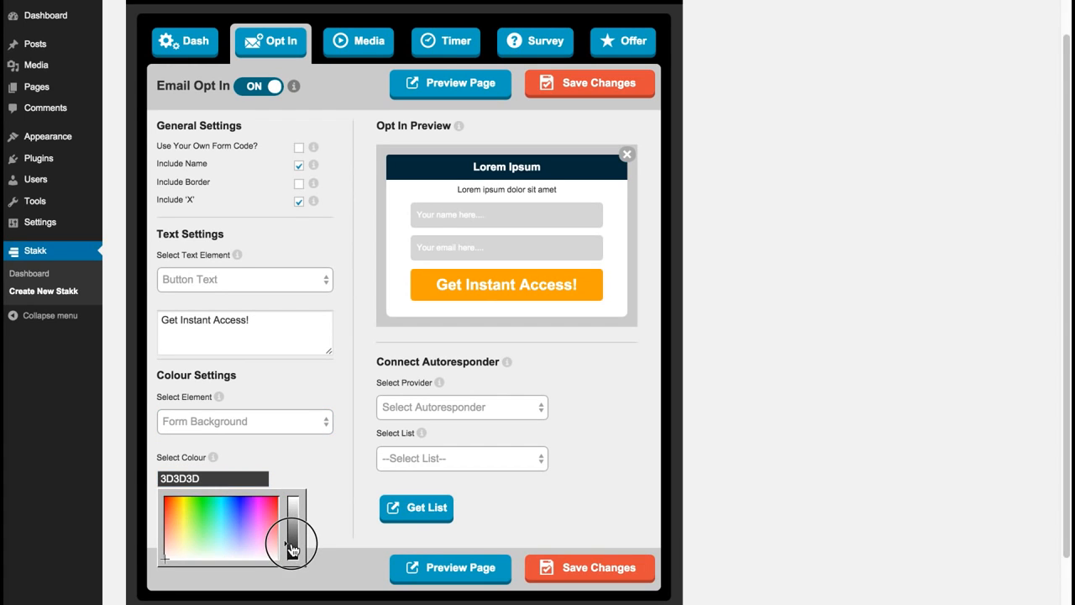
left_click(307, 456)
Set the opt-in form's heading background colour to the blue 005B80
left_click(278, 419)
left_click(269, 394)
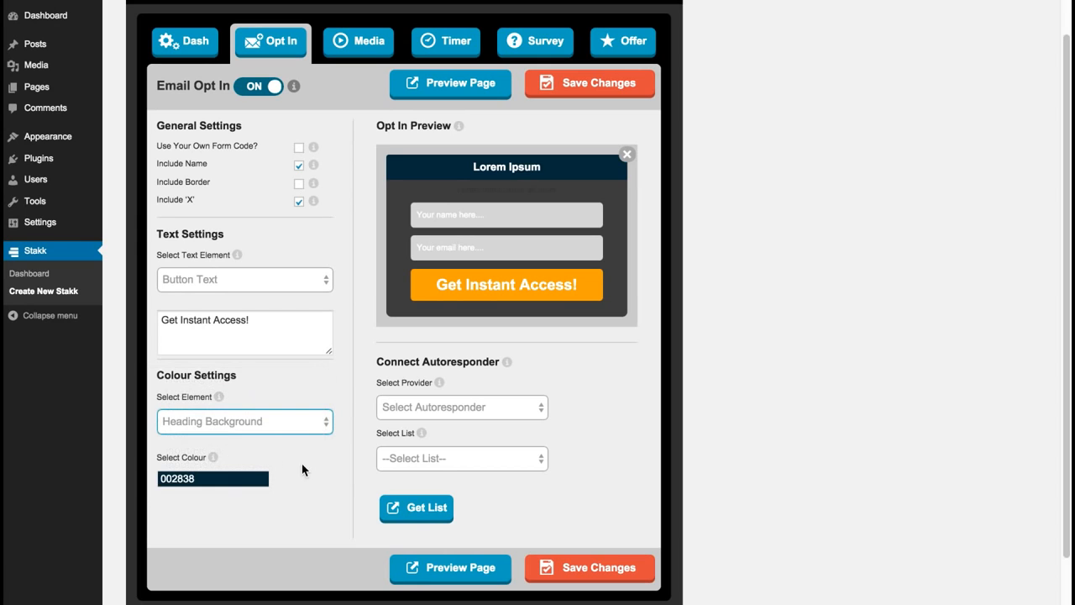
left_click(260, 475)
left_click_drag(288, 554, 287, 527)
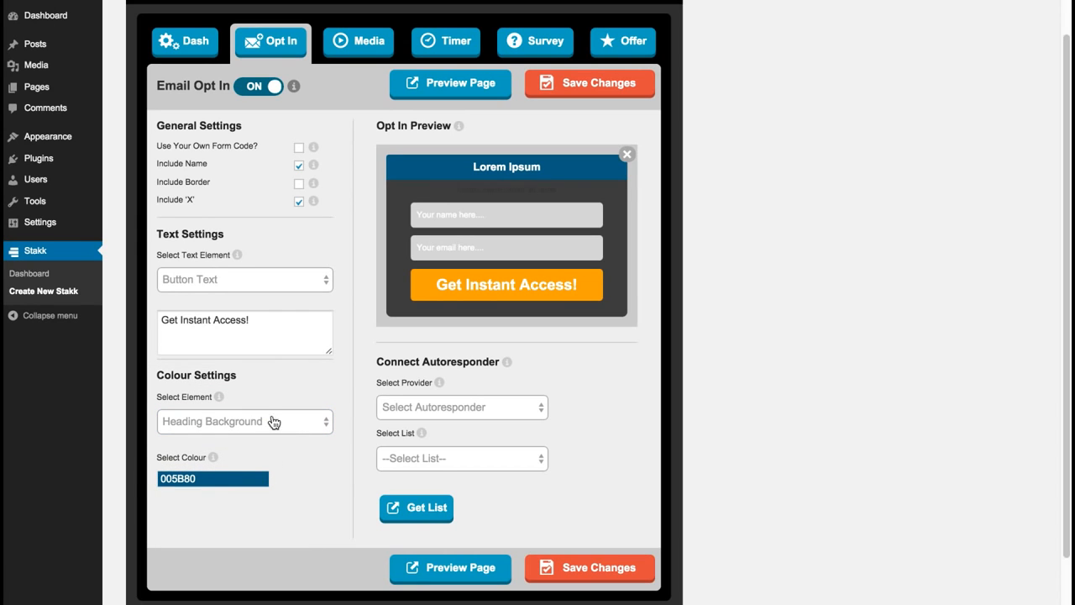
Clear the opt-in form's sub heading text and turn off Include Name so only the email field is requested
left_click(254, 285)
left_click(252, 236)
left_click_drag(314, 320, 143, 311)
key("BackSpace")
left_click(305, 495)
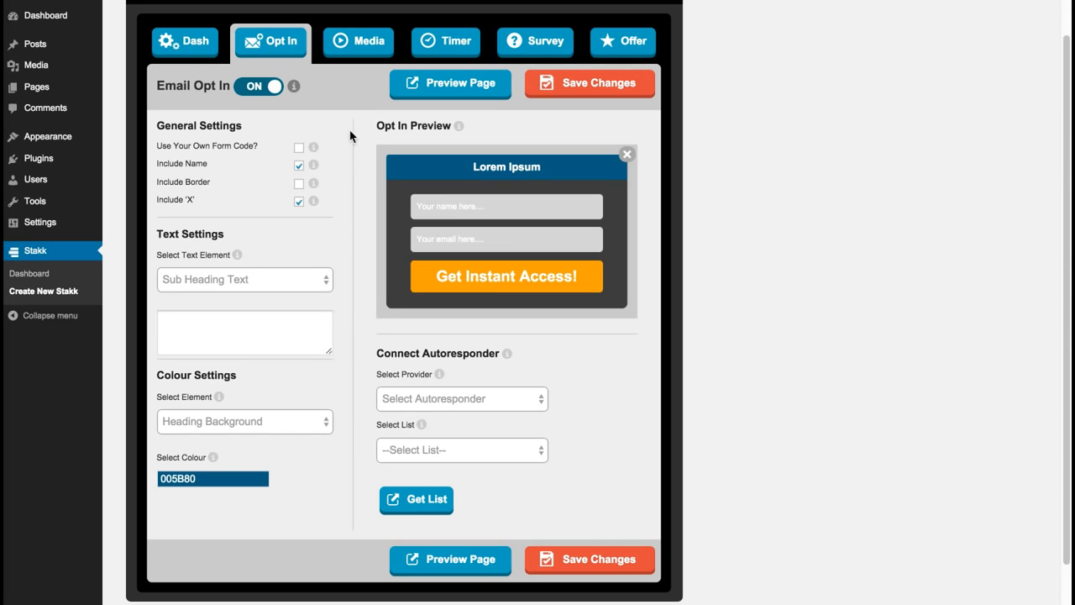
left_click(298, 165)
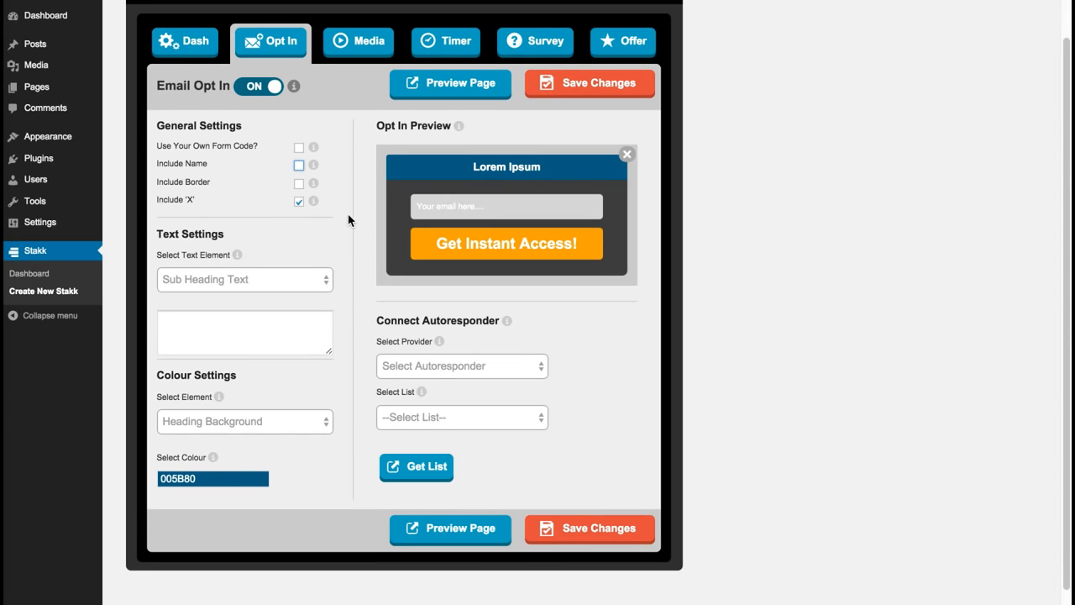
Look through the available autoresponder providers without choosing one
left_click(539, 367)
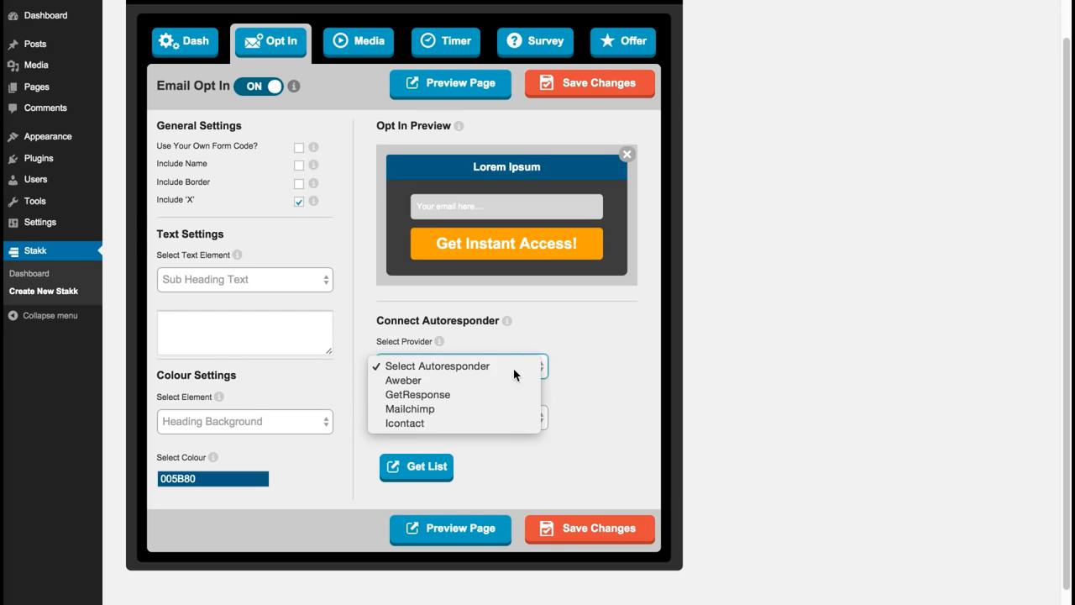
left_click(623, 366)
left_click(580, 343)
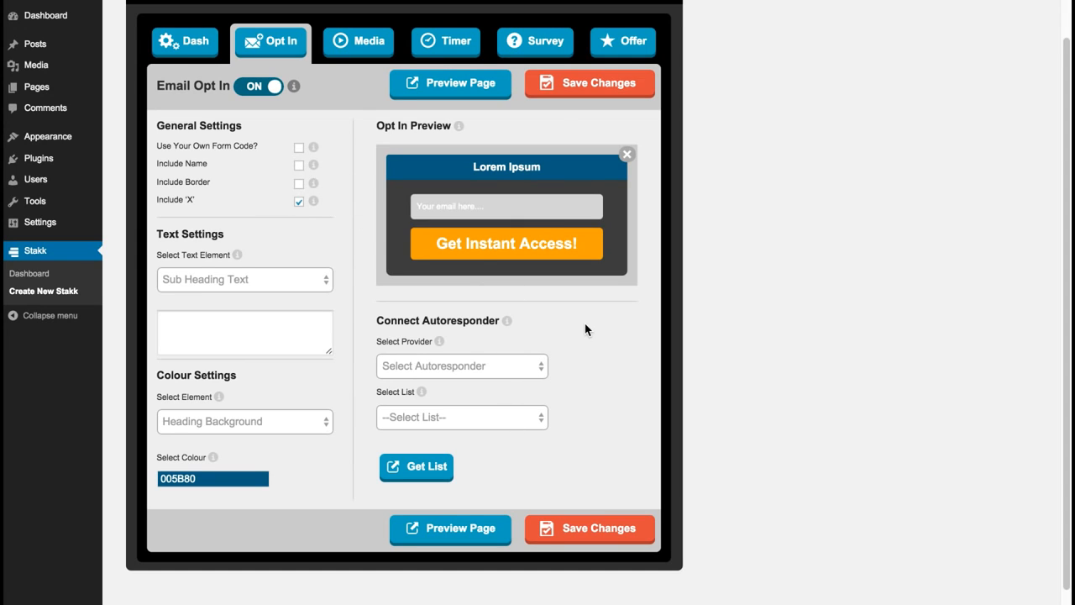
Save the opt-in changes and preview the page, following the offer button through to the email form before returning to the settings
left_click(583, 530)
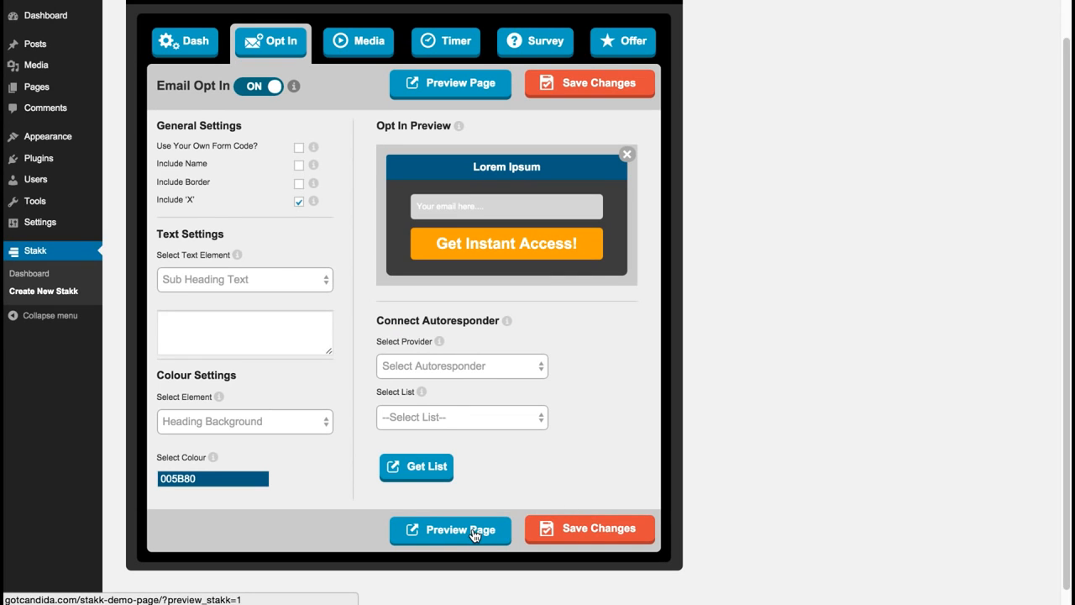
left_click(476, 534)
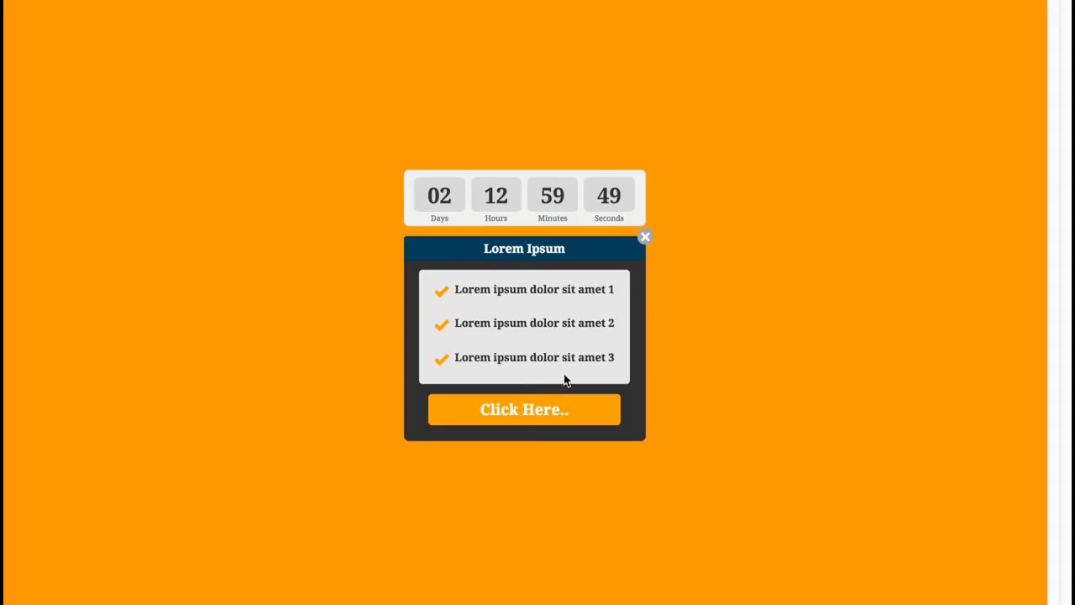
left_click(532, 417)
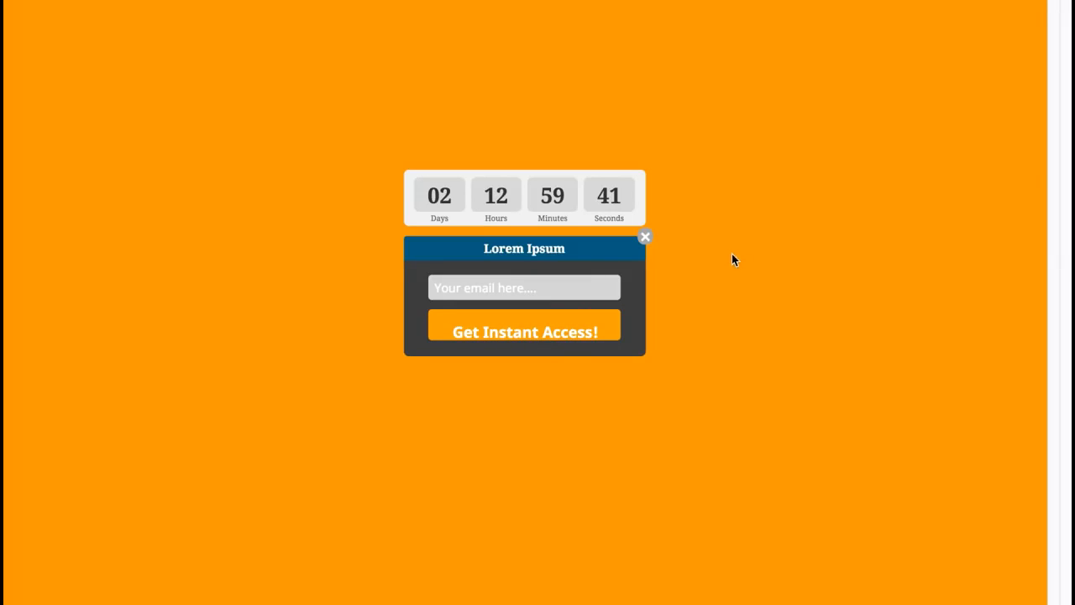
left_click(780, 163)
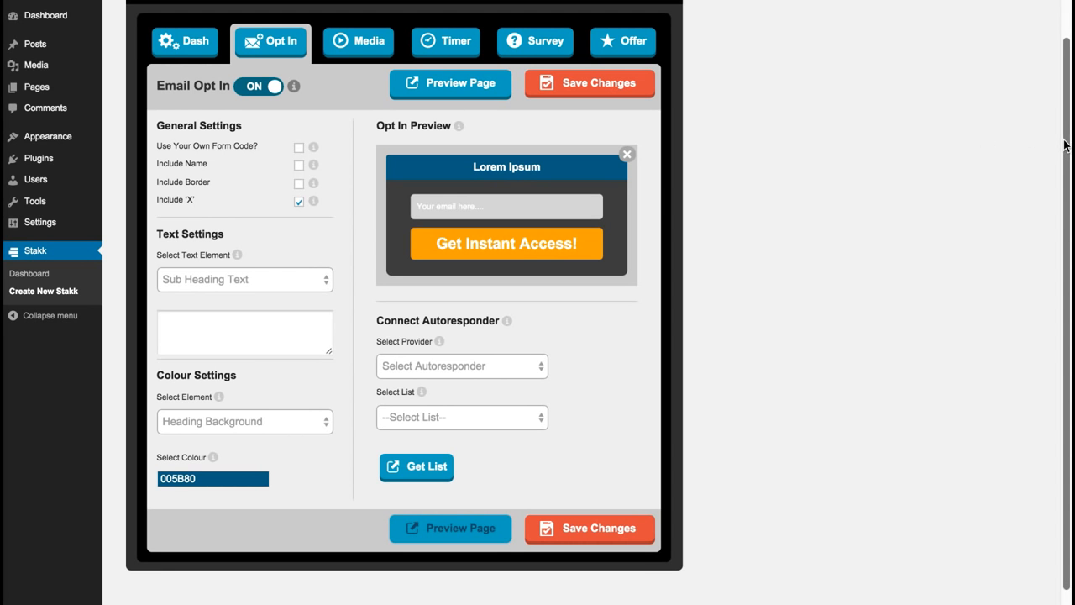
Return to the Stakk Dashboard settings and set the page animation to None
left_click(1068, 139)
left_click(201, 47)
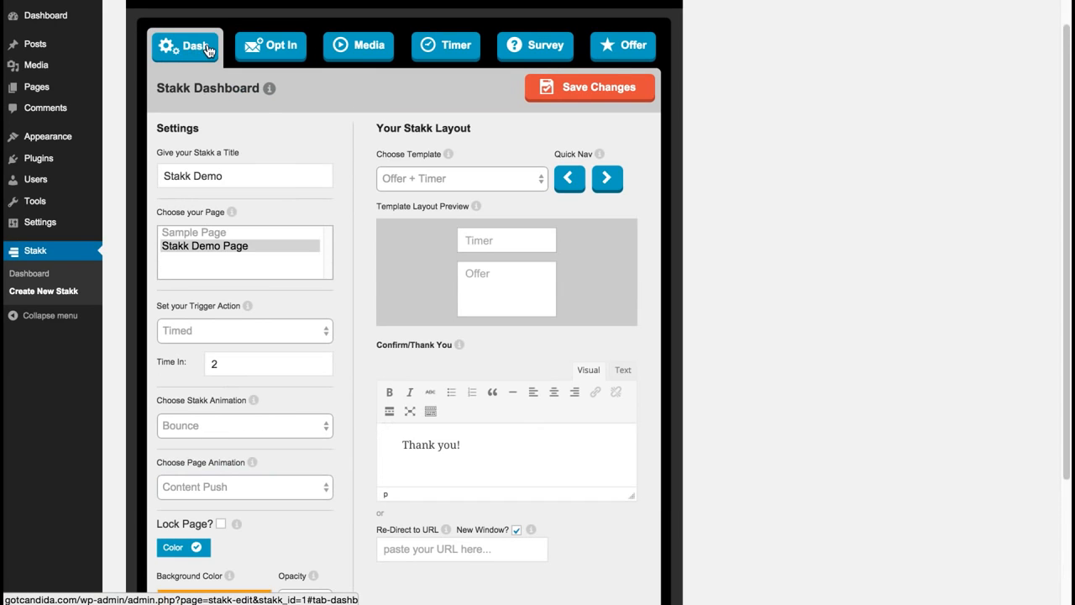
left_click_drag(1066, 111, 1042, 173)
left_click(222, 406)
left_click(178, 347)
left_click_drag(1068, 289, 868, 350)
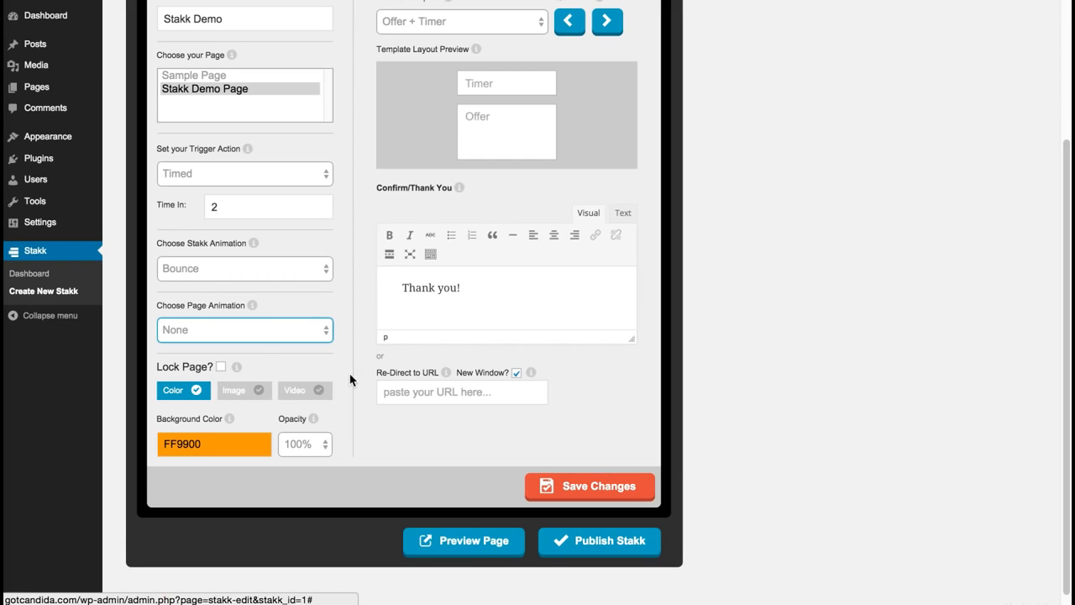
left_click(239, 393)
left_click_drag(1065, 216, 974, 276)
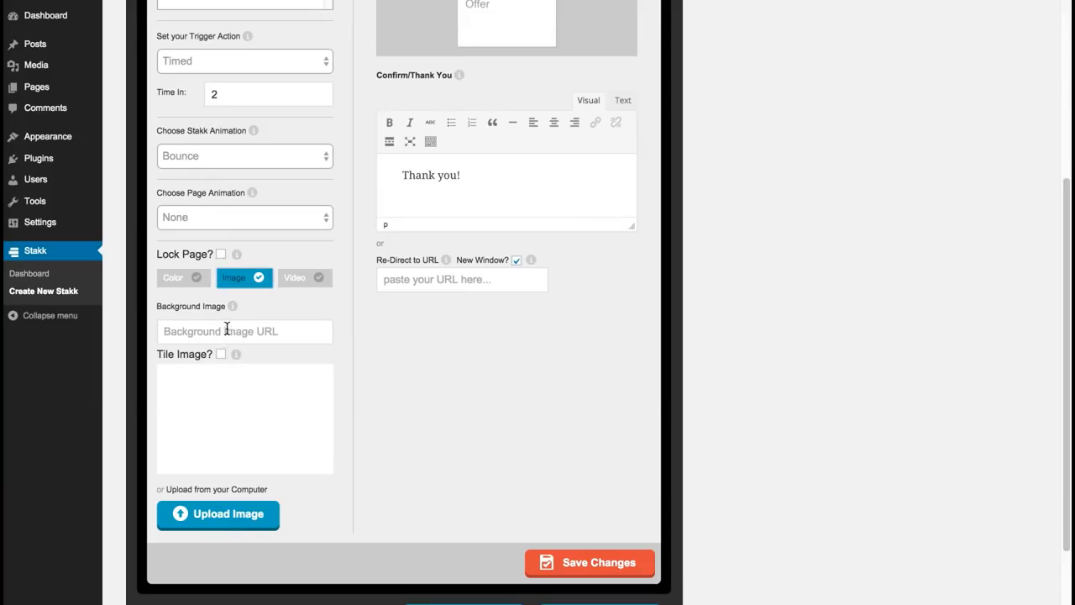
left_click(222, 330)
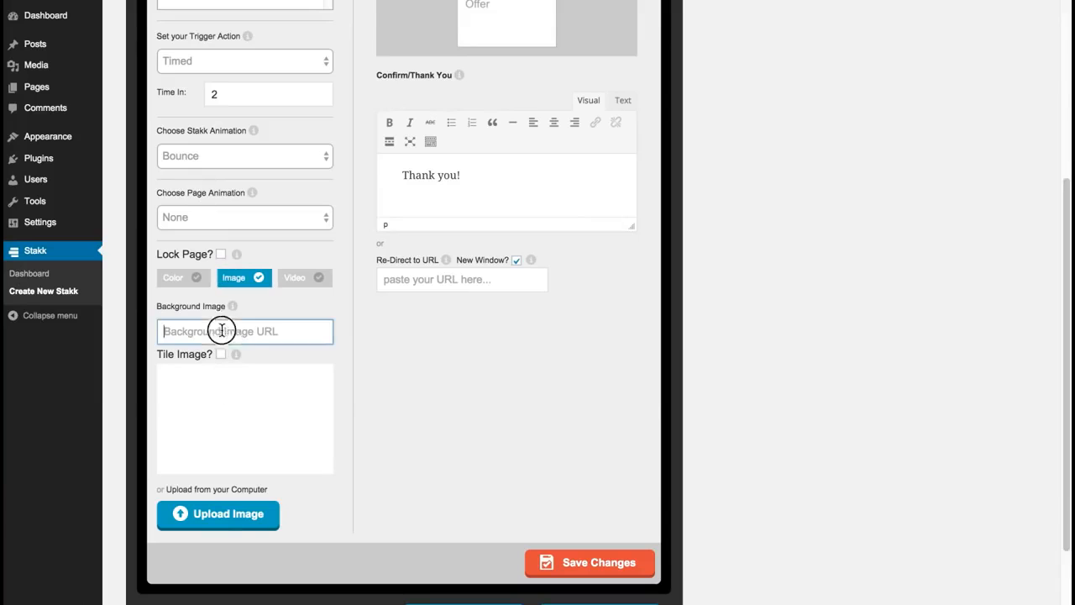
type("http://getstakk.com/wp-content/uploads/2015/01/city-HD-BG.jpg")
left_click(409, 362)
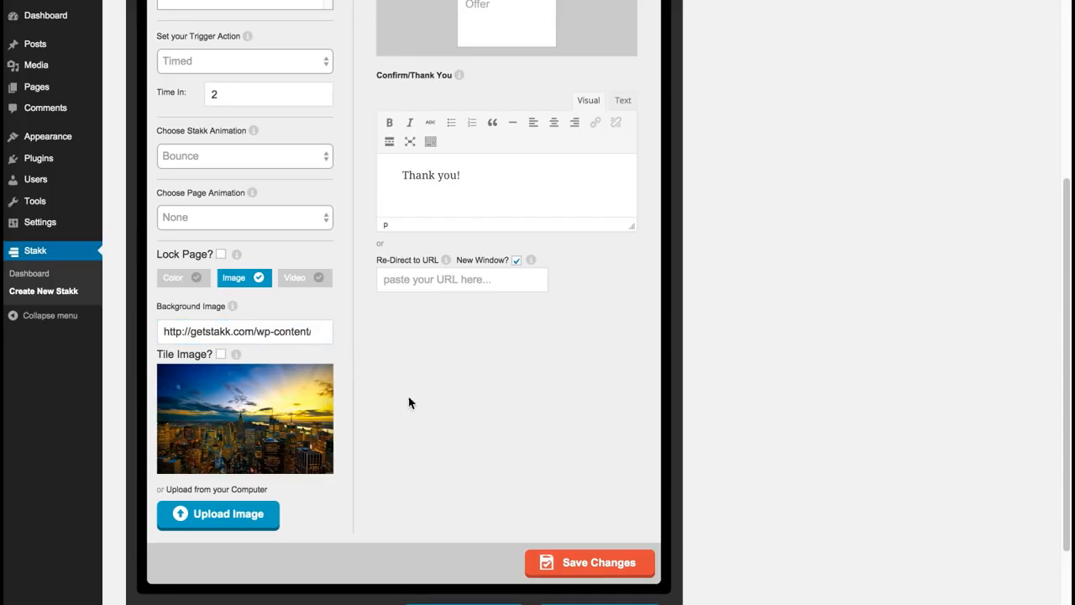
left_click(603, 566)
Preview the page with the image background, follow the offer button to the opt-in form and return to the settings
scroll(1054, 280, "down", 2)
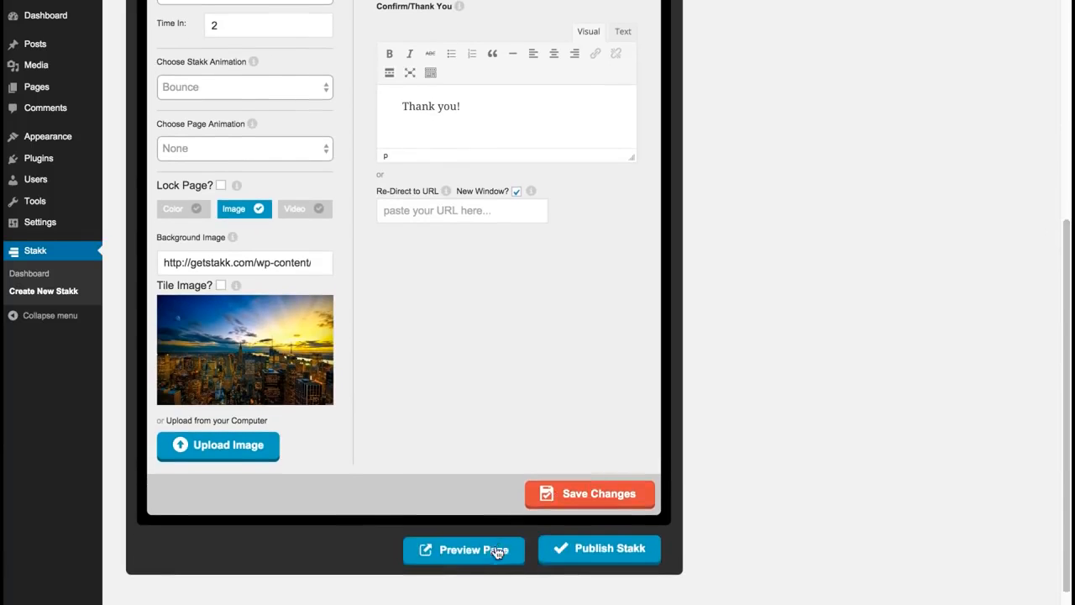
left_click(494, 553)
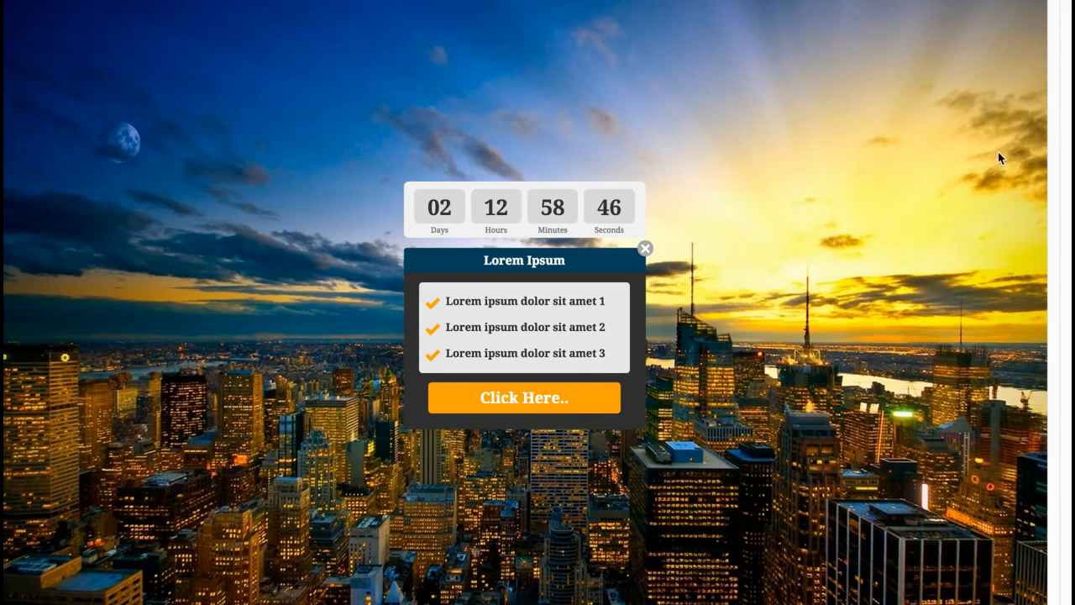
left_click(529, 400)
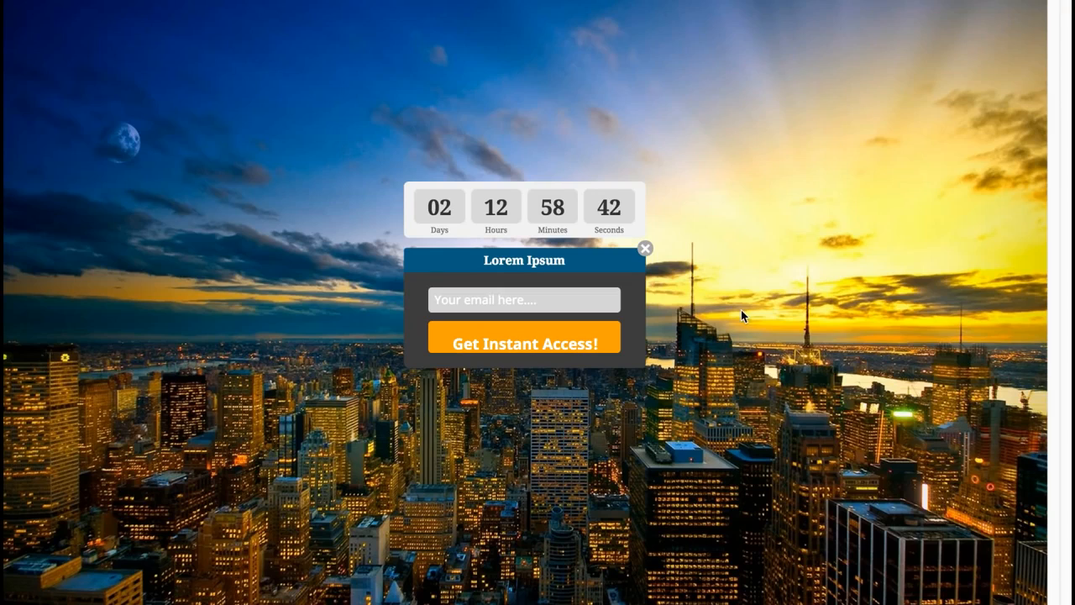
left_click(754, 183)
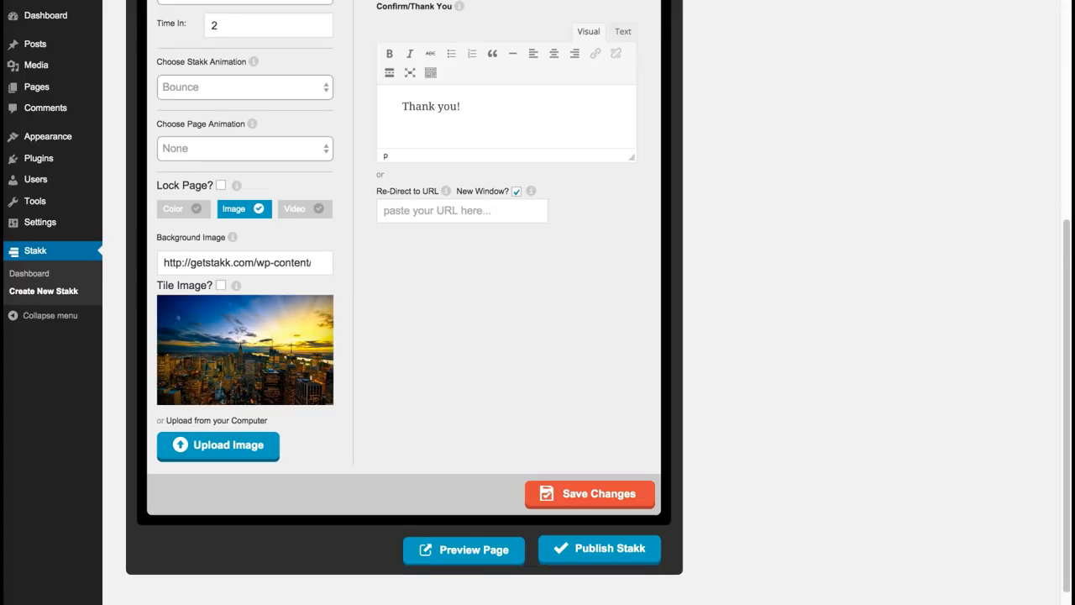
left_click_drag(1062, 241, 1063, 237)
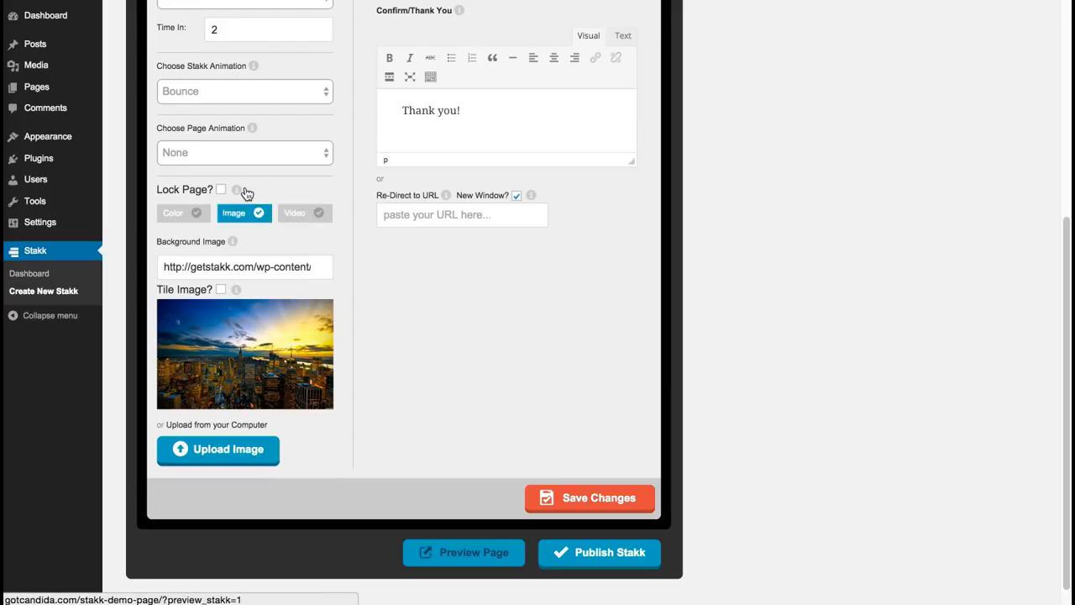
left_click(302, 213)
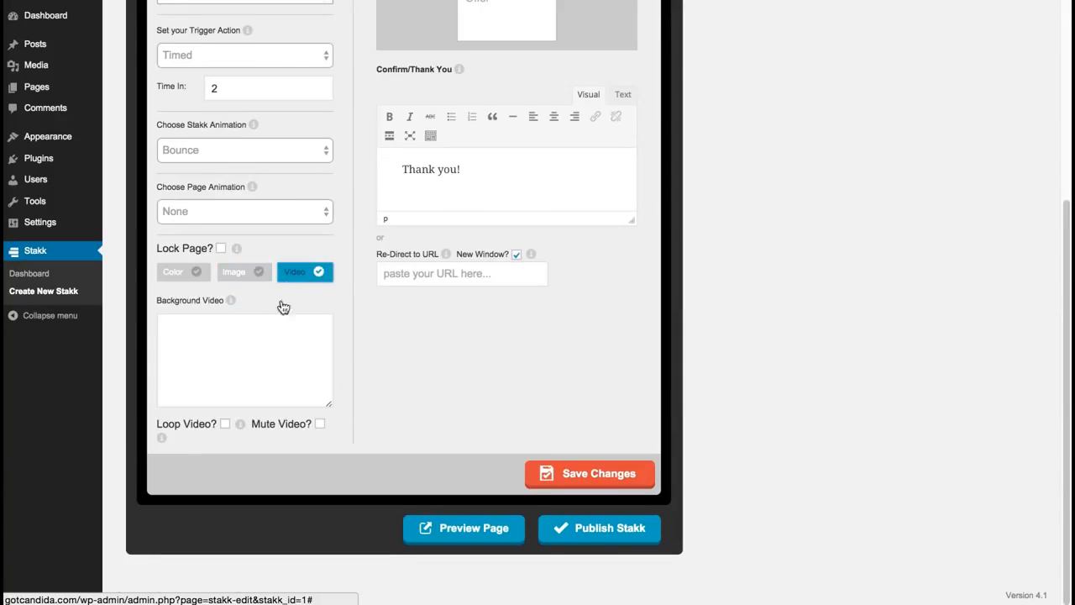
left_click(262, 326)
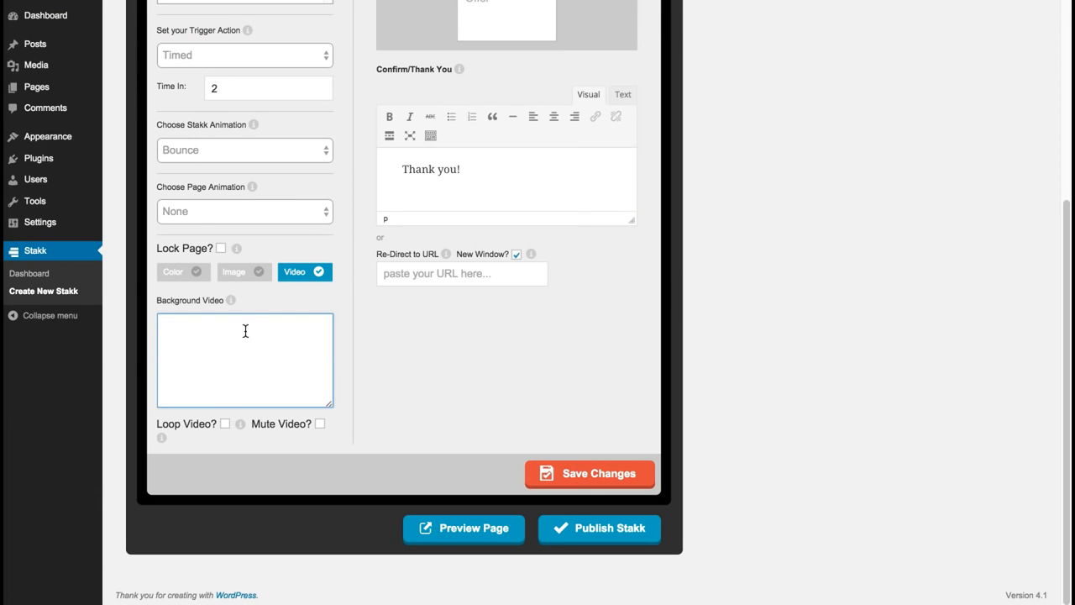
type("https://www.youtube.com/watch?v=DSLgAsrcpGQ")
left_click(343, 320)
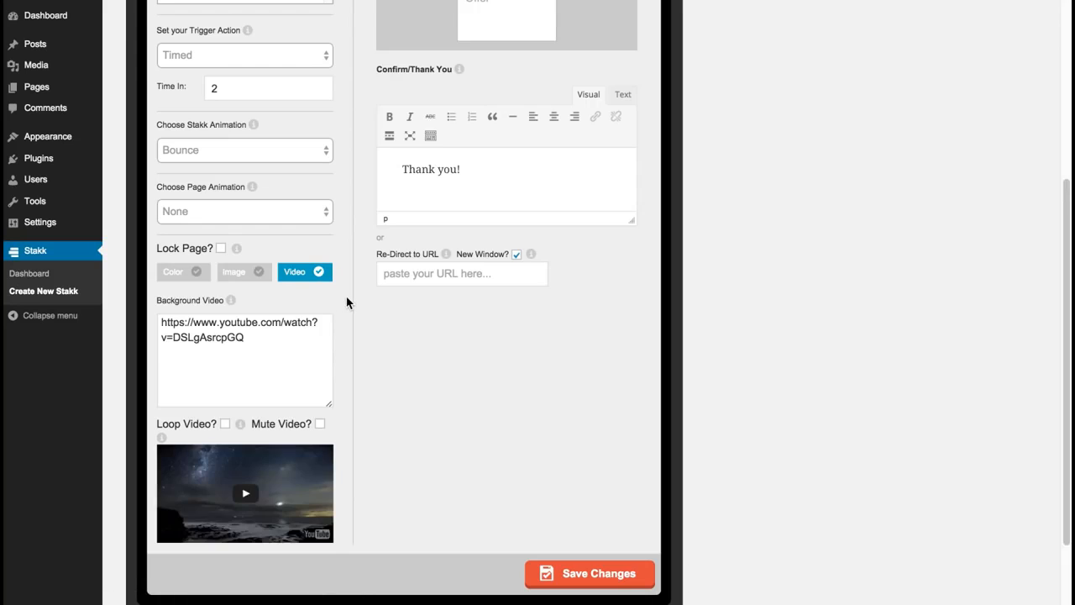
left_click(637, 577)
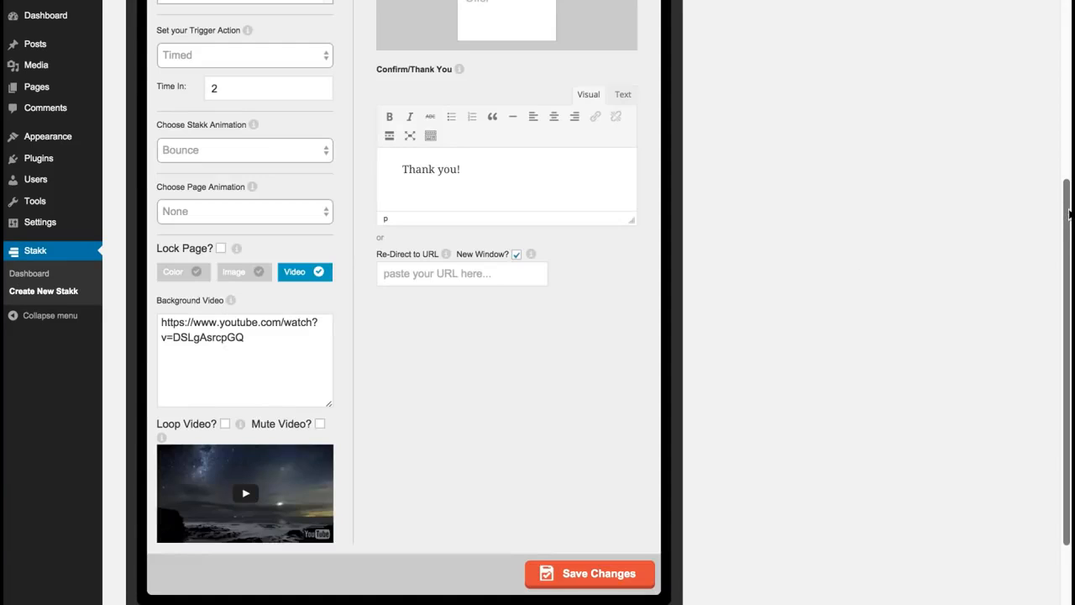
scroll(1065, 205, "up", 5)
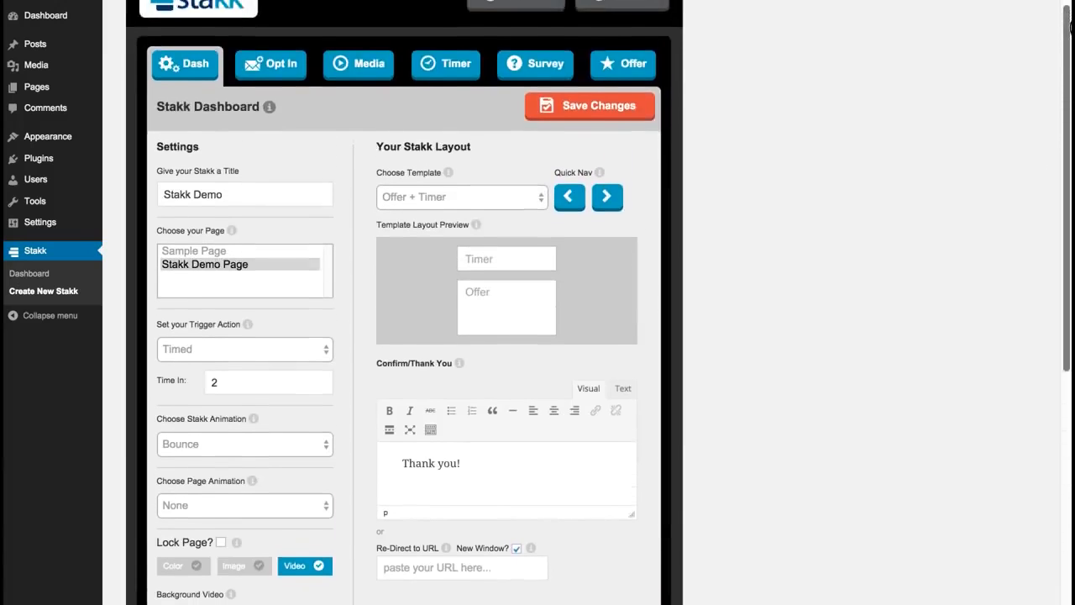
In the countdown timer settings, set the Timer Background colour to 404040
left_click(456, 89)
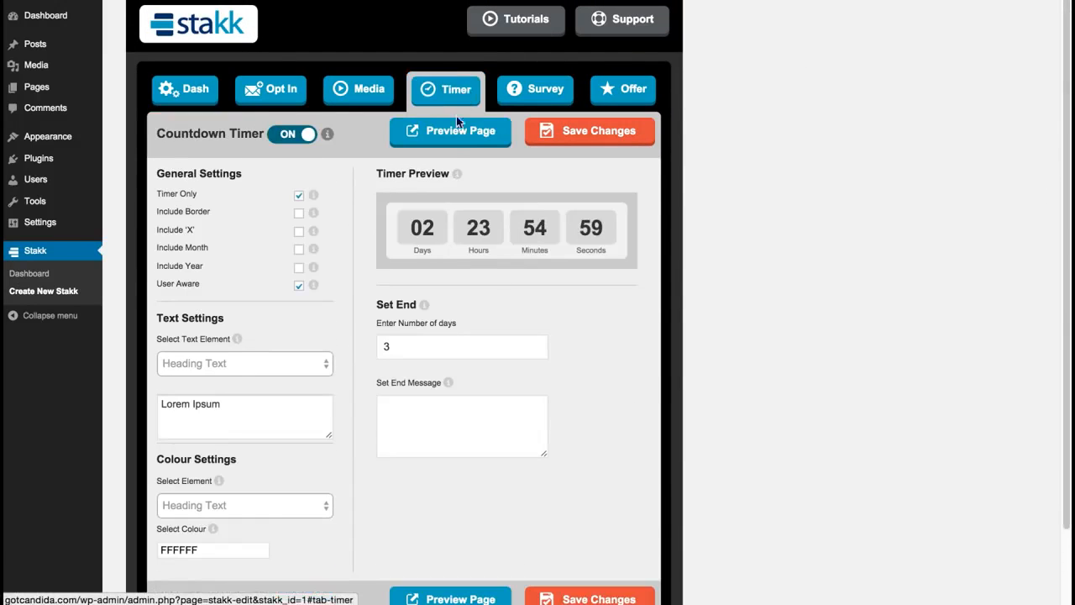
left_click(258, 504)
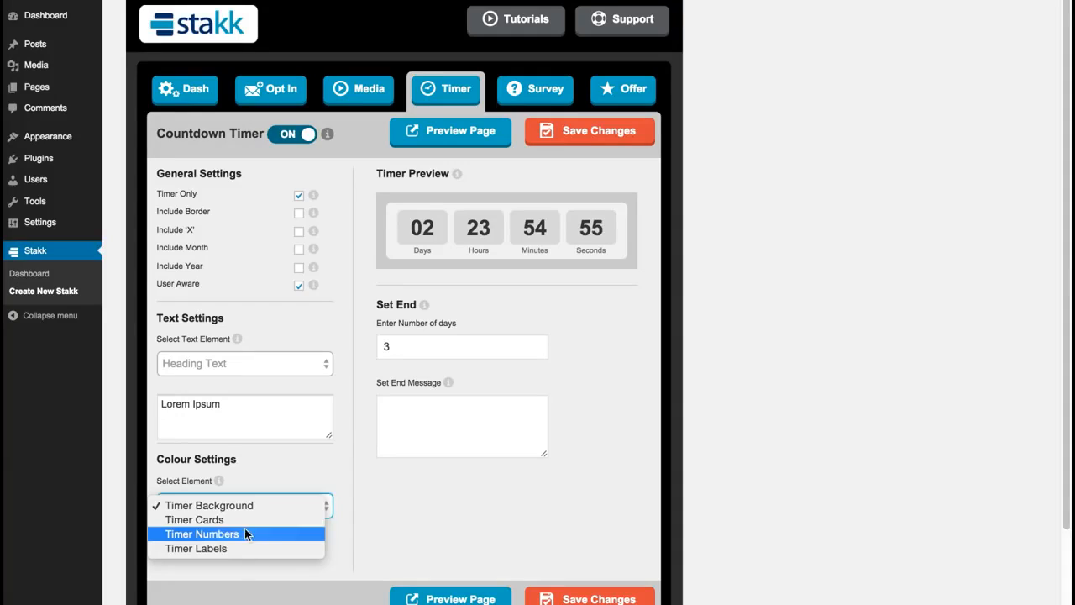
left_click(252, 504)
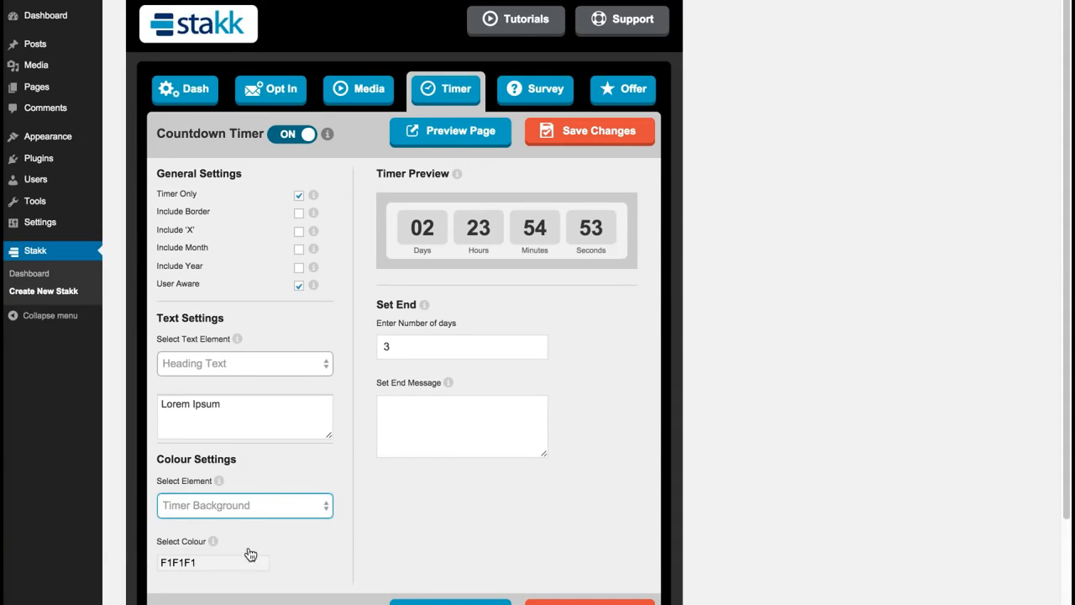
left_click(232, 562)
left_click_drag(290, 520, 290, 534)
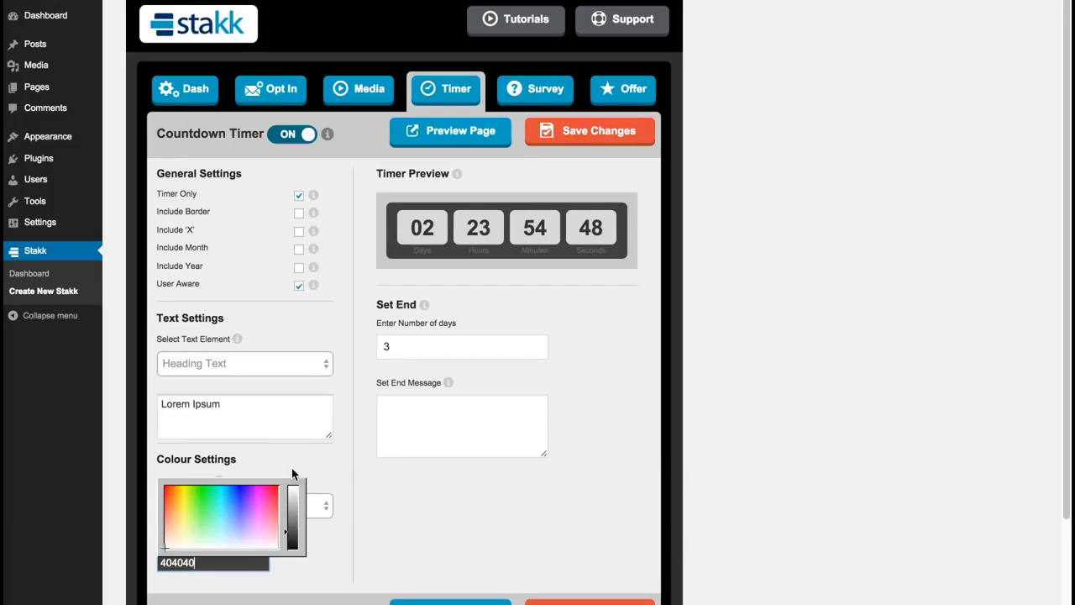
Check the timer's available text elements and save the timer changes
left_click(269, 363)
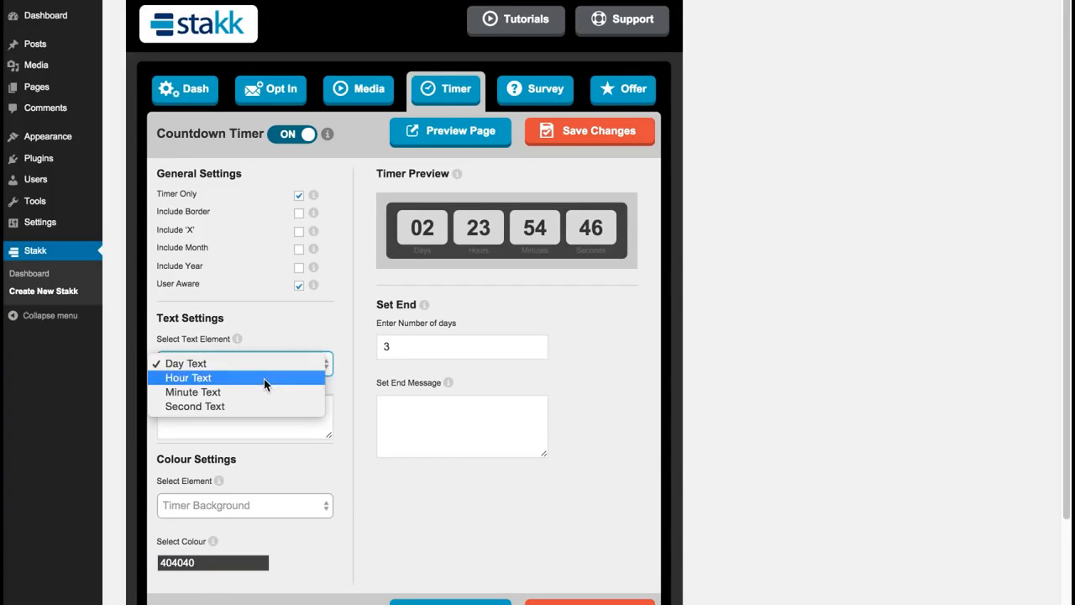
left_click(538, 286)
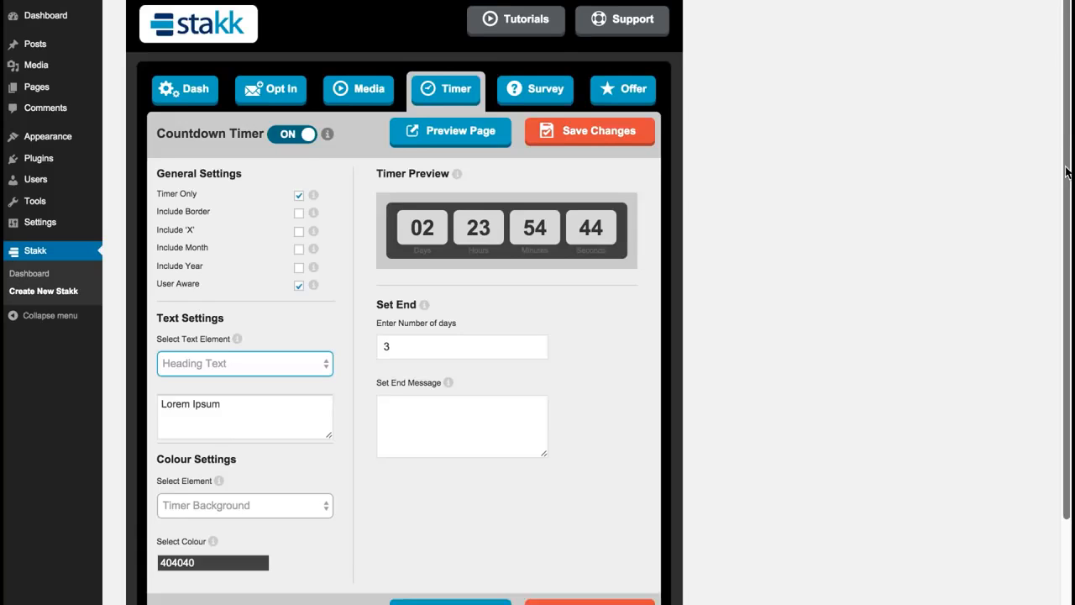
scroll(1061, 177, "up", 1)
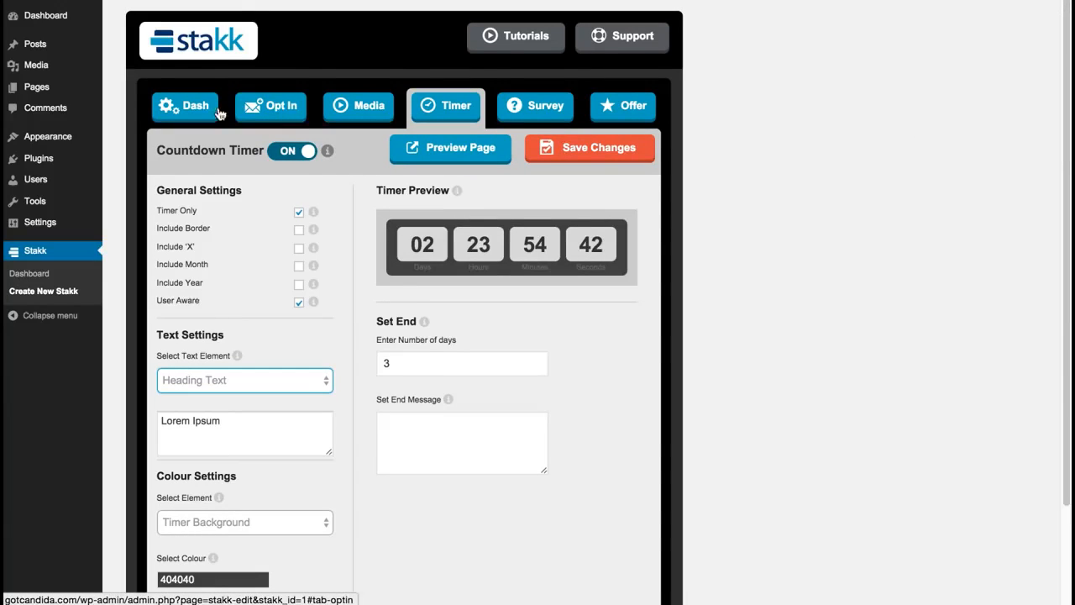
left_click(589, 160)
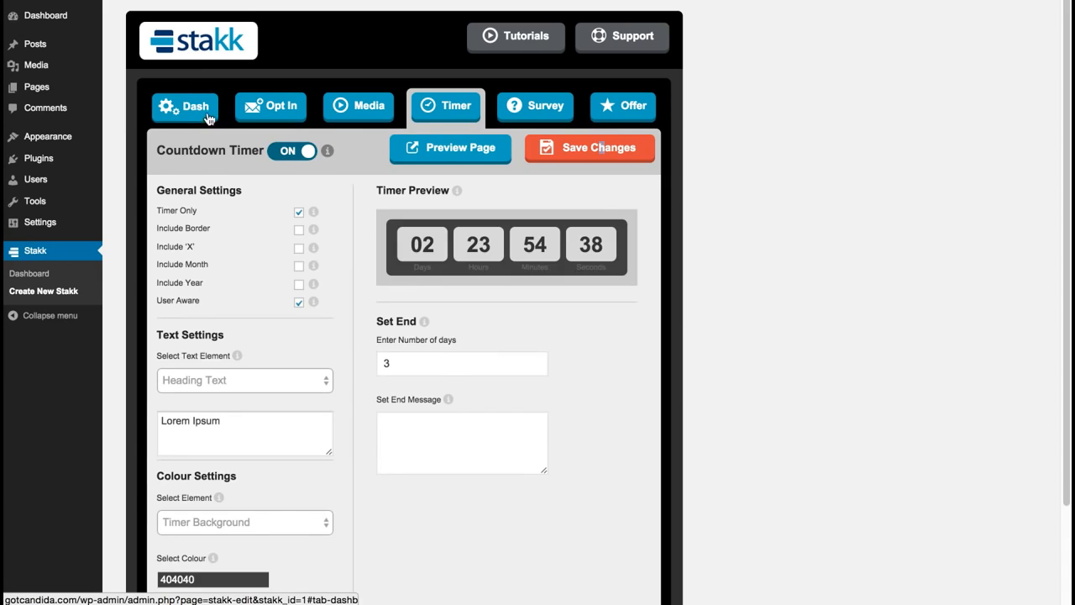
Return to the Stakk Dashboard settings and publish the Stakk
left_click(207, 117)
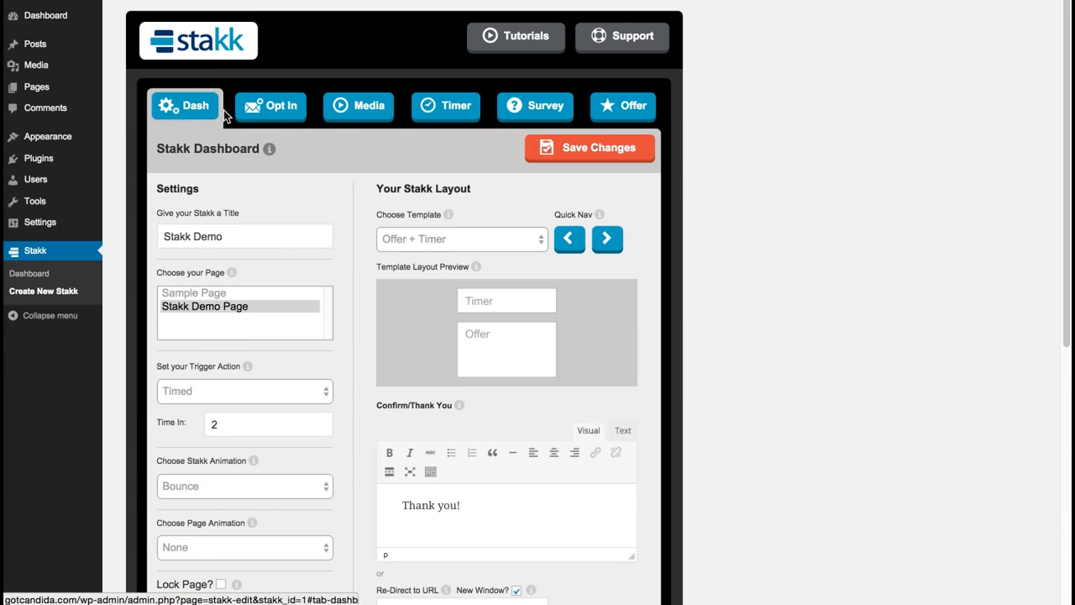
scroll(1063, 114, "down", 1)
left_click_drag(1063, 114, 984, 355)
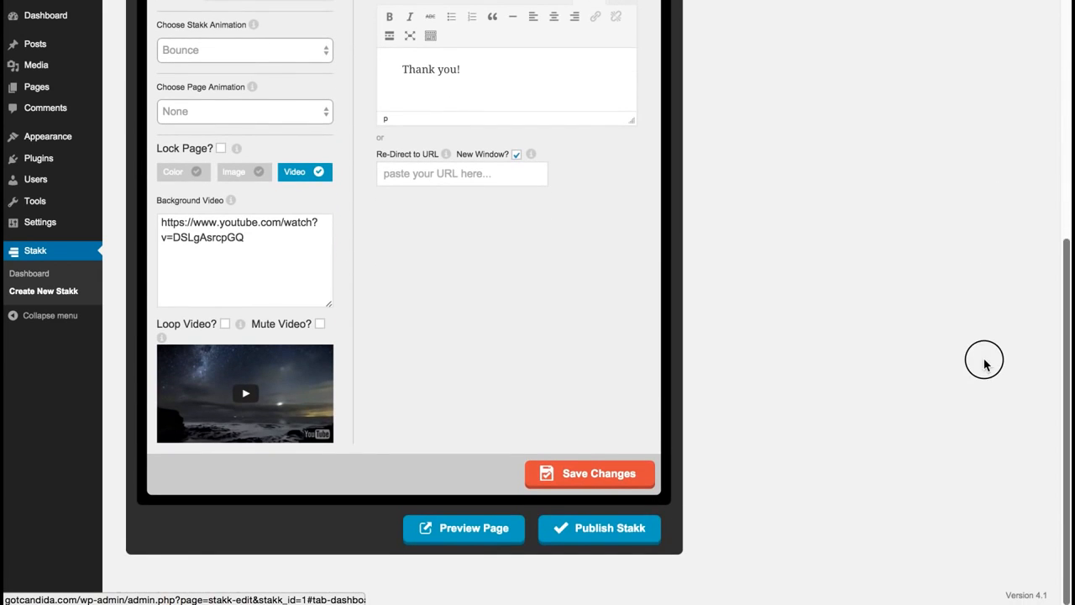
left_click(606, 534)
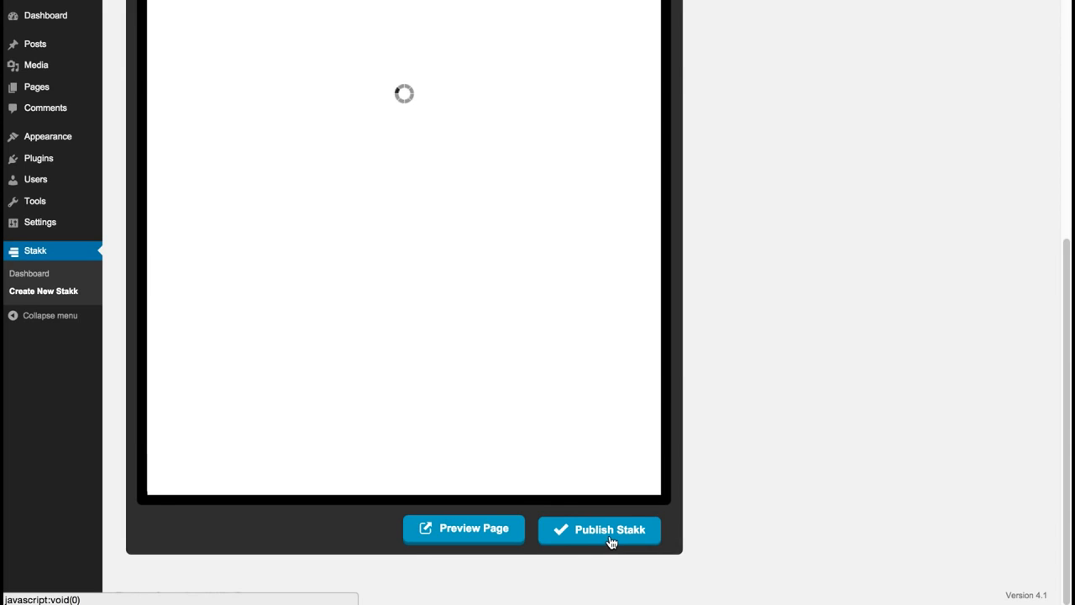
Go to the list of saved Stakks and bring up the analytics report for Stakk Demo
left_click(41, 250)
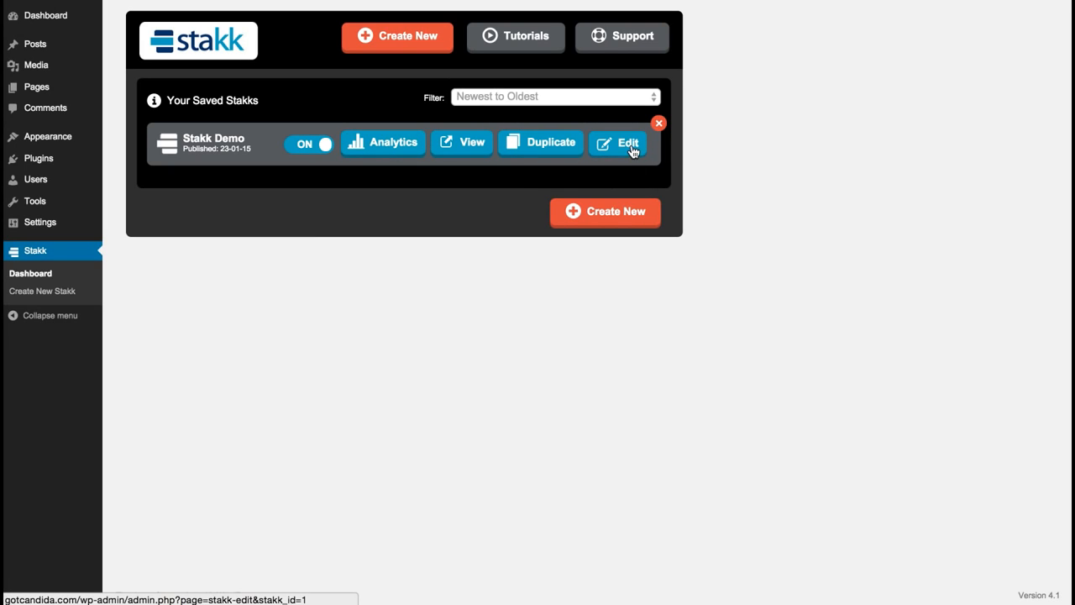
left_click(535, 145)
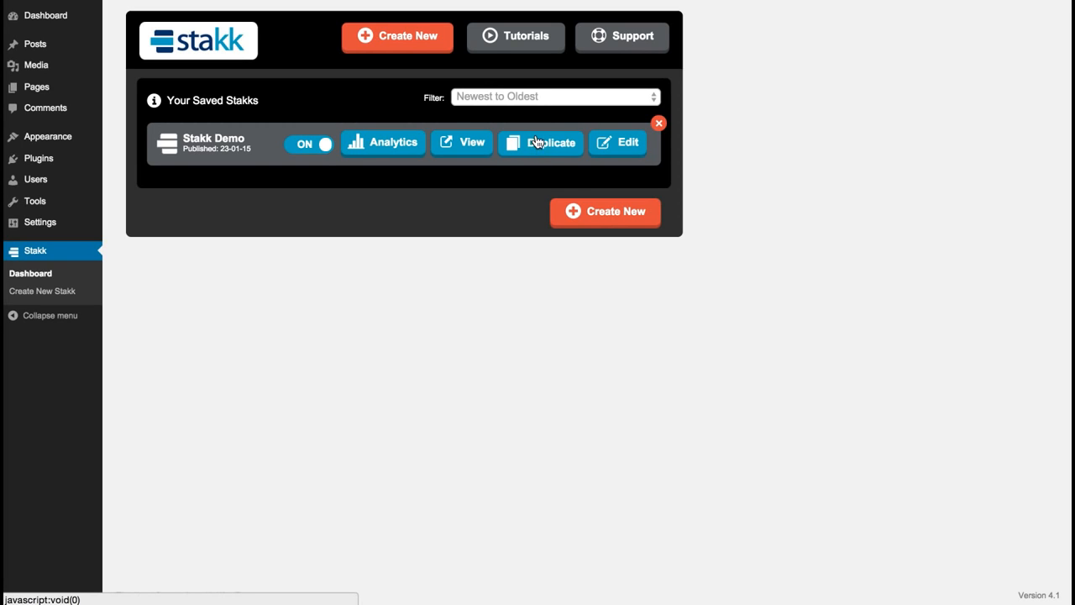
left_click(544, 146)
left_click(470, 147)
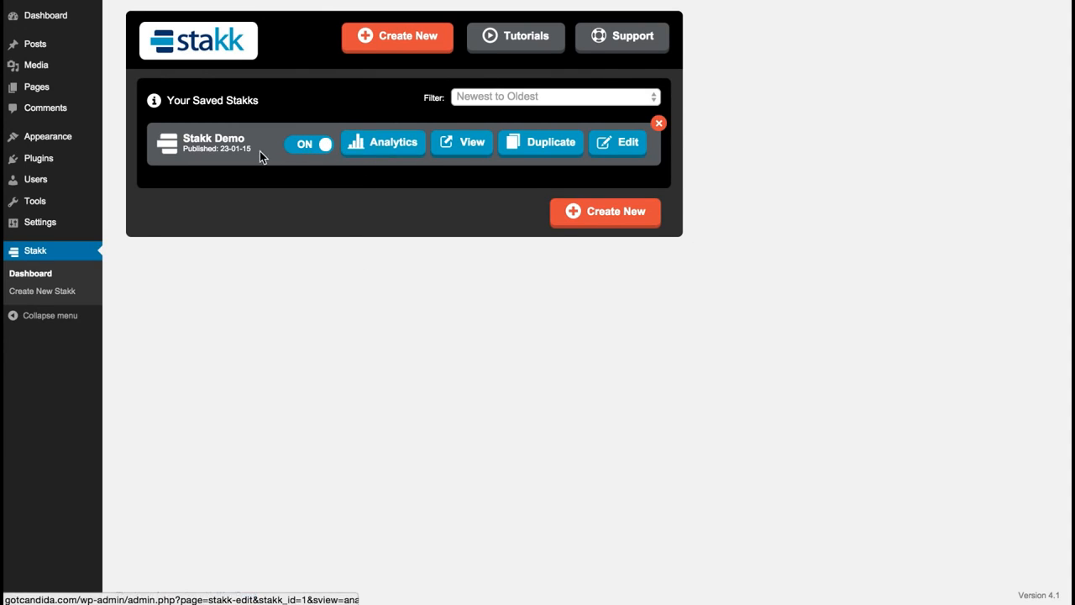
left_click(376, 145)
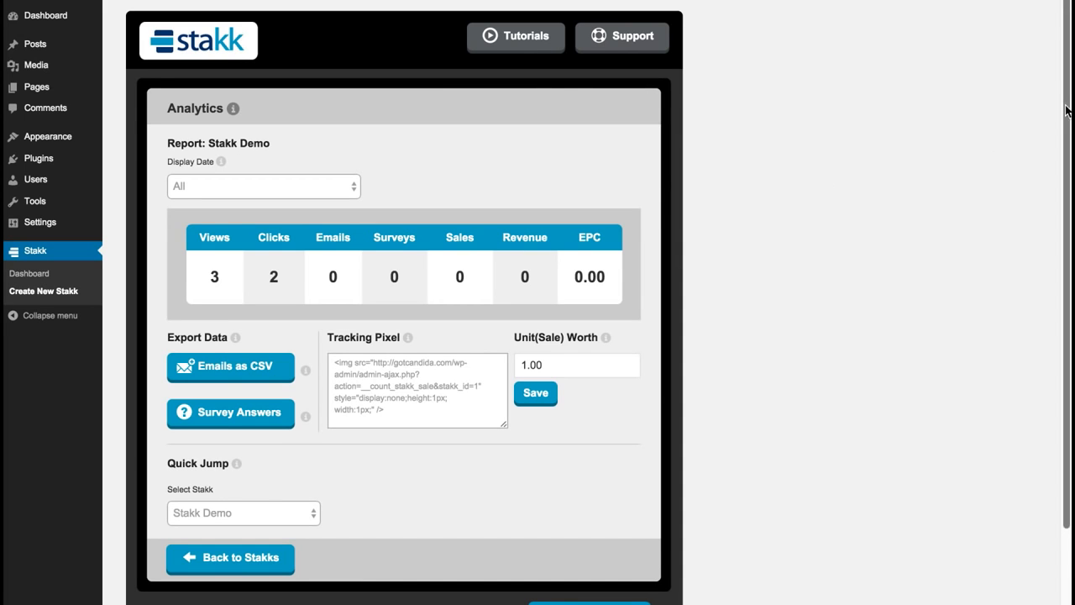
Review the analytics report and its Quick Jump choices, and go back to the saved Stakks
left_click_drag(1068, 93, 1063, 126)
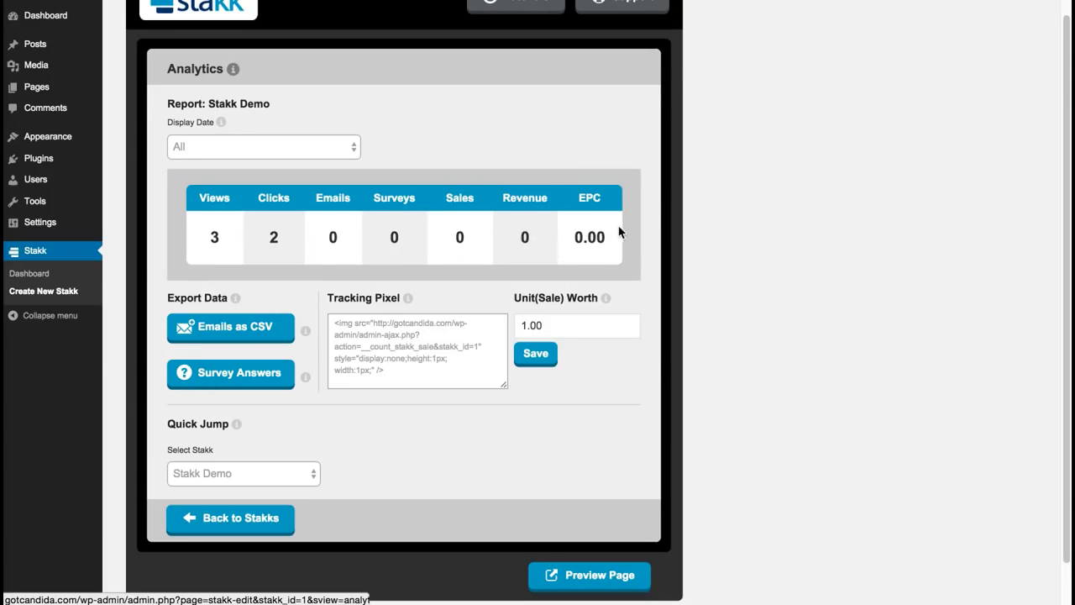
left_click(301, 474)
left_click(330, 442)
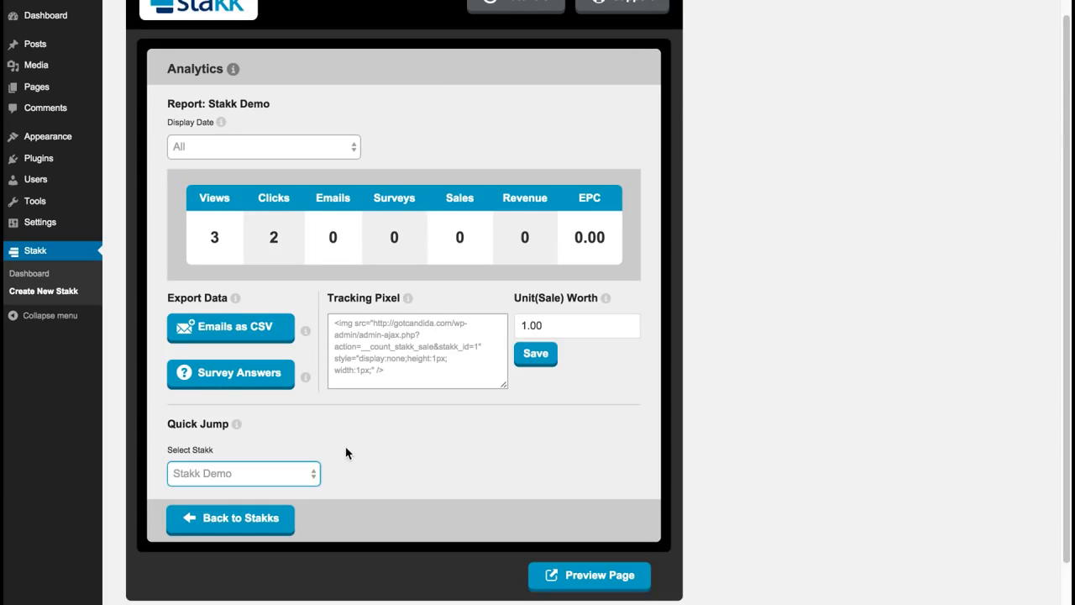
left_click(229, 519)
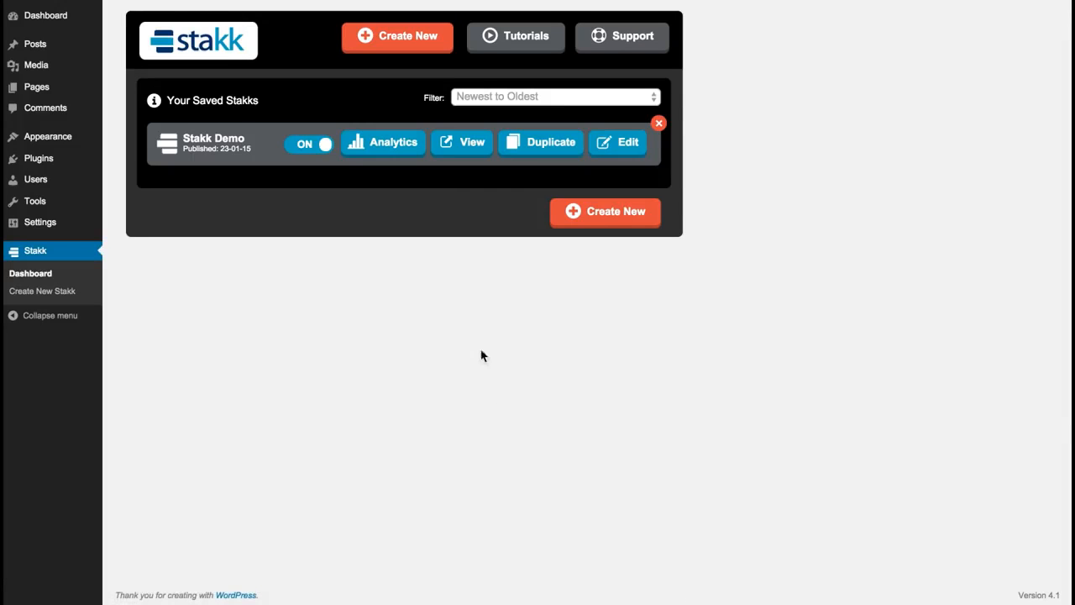
Open Stakk Demo for editing and switch its media type to Image
left_click(621, 145)
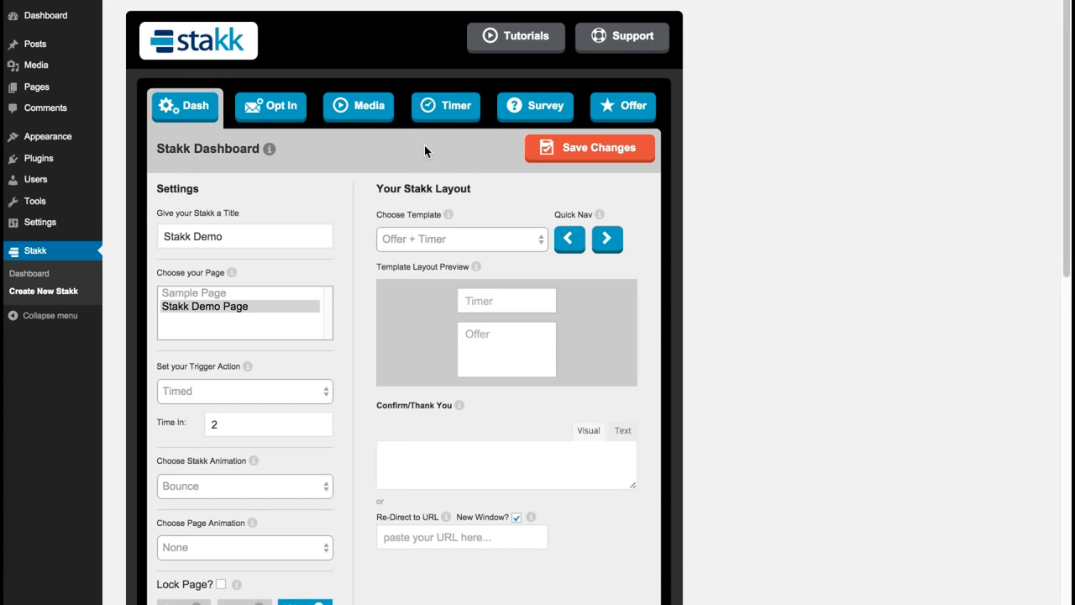
left_click(358, 109)
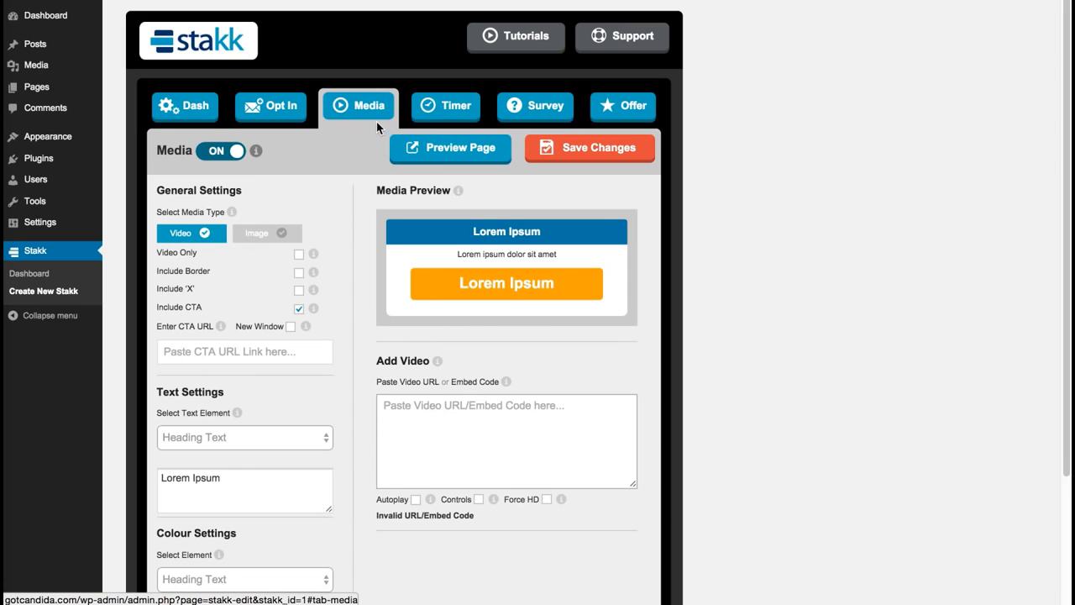
left_click(256, 235)
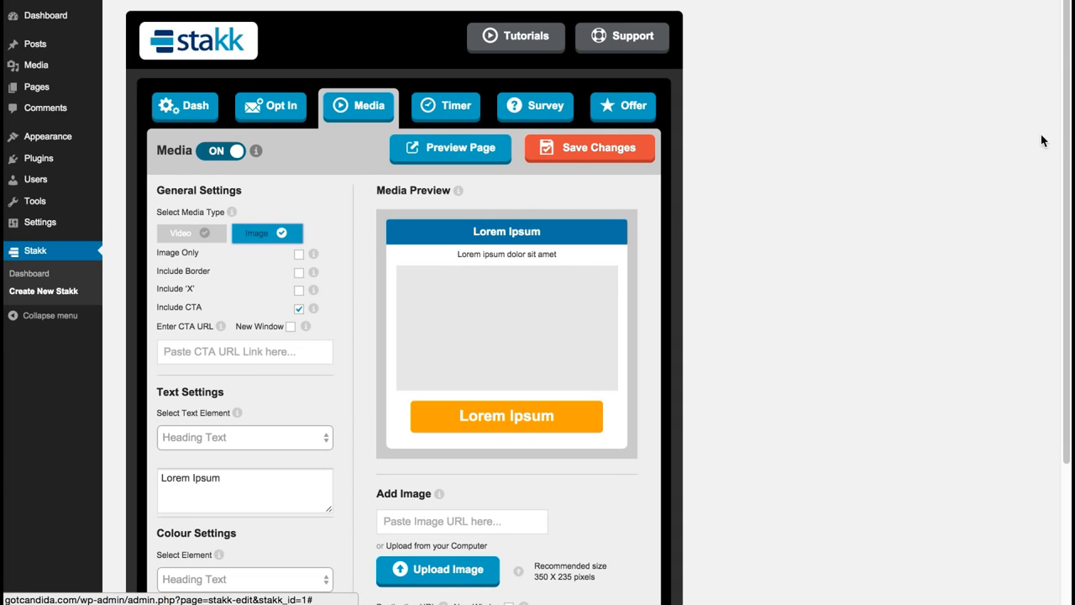
left_click_drag(1064, 119, 1003, 139)
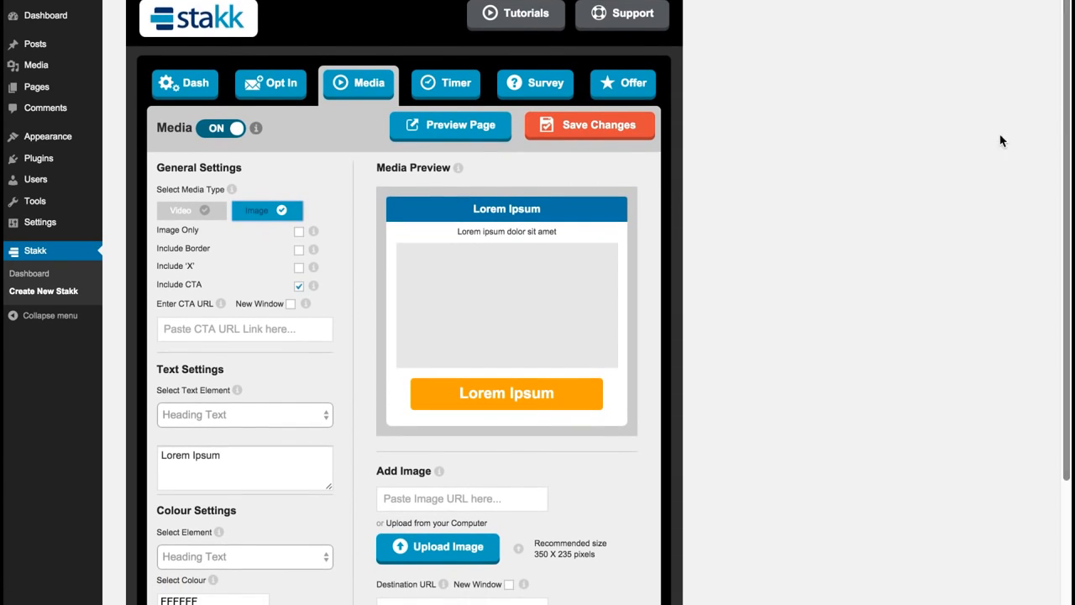
Examine the survey settings, including the choices for the number of questions, the question type and the survey preview
left_click(543, 89)
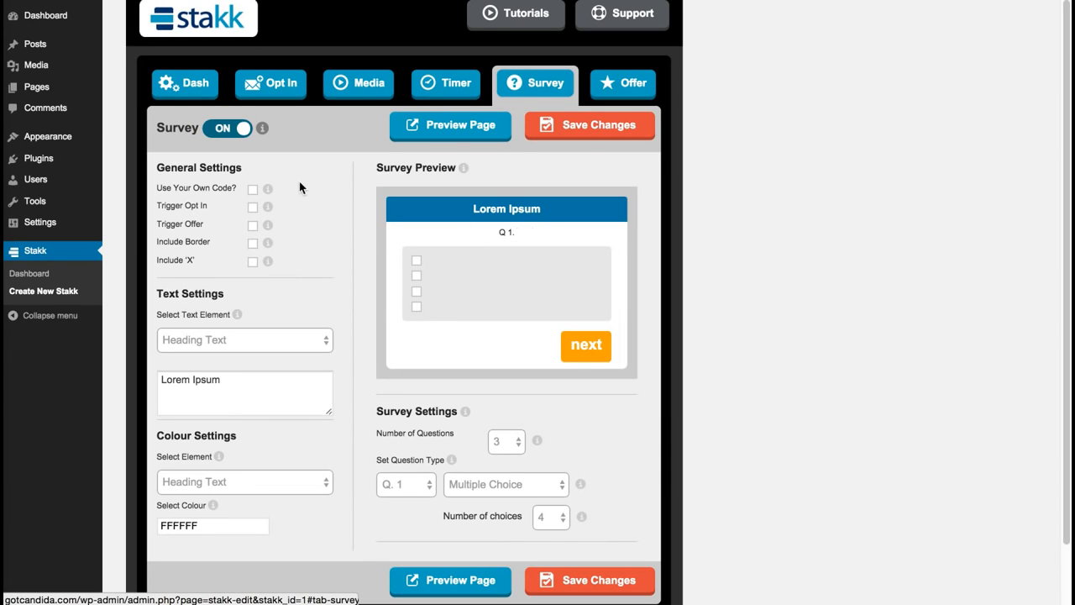
left_click(513, 438)
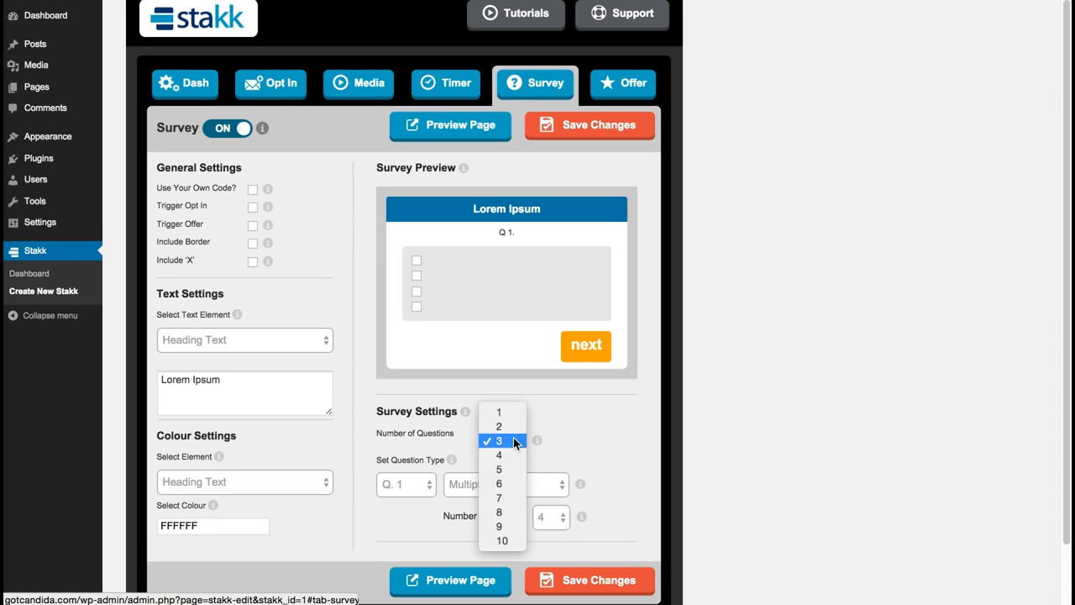
left_click(617, 420)
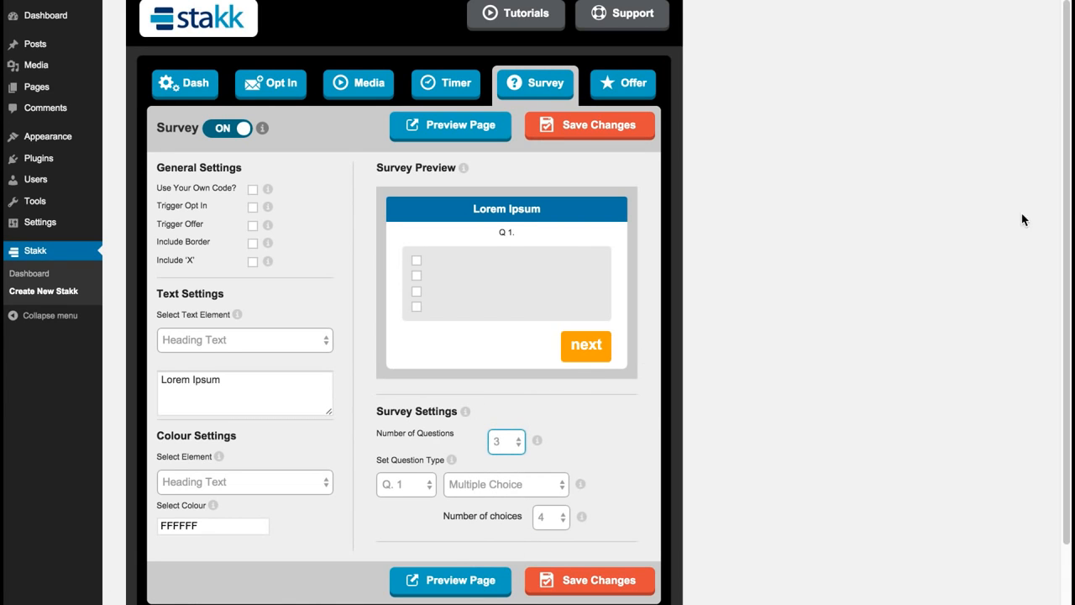
mouse_move(1066, 199)
left_mouse_down()
mouse_move(1056, 197)
mouse_move(1049, 249)
mouse_move(1056, 187)
left_mouse_up()
scroll(1063, 109, "up", 1)
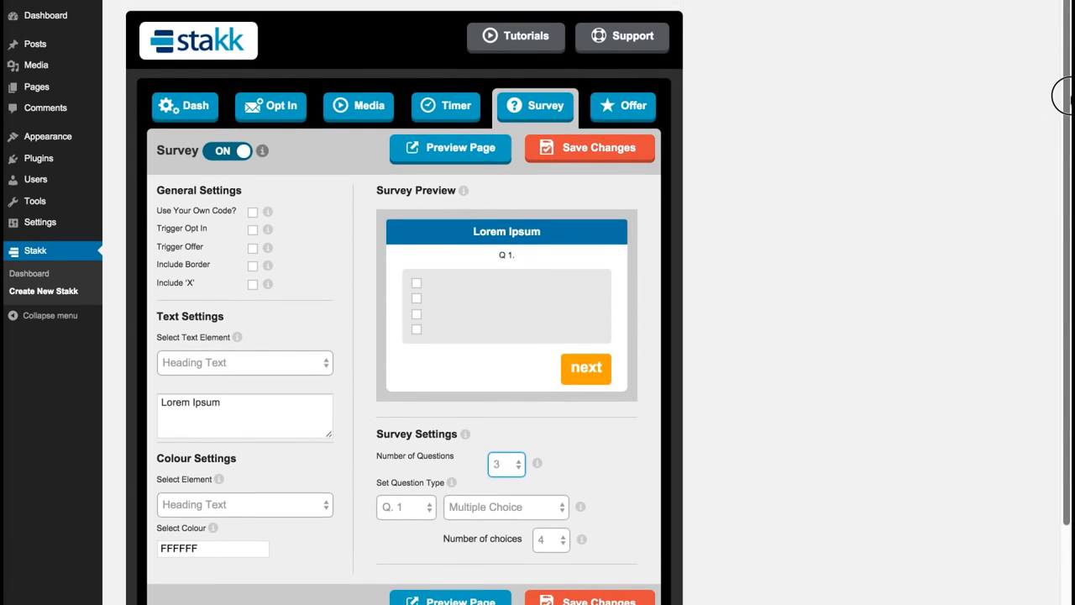
mouse_move(1063, 50)
left_mouse_down()
mouse_move(1066, 64)
mouse_move(1065, 43)
left_mouse_up()
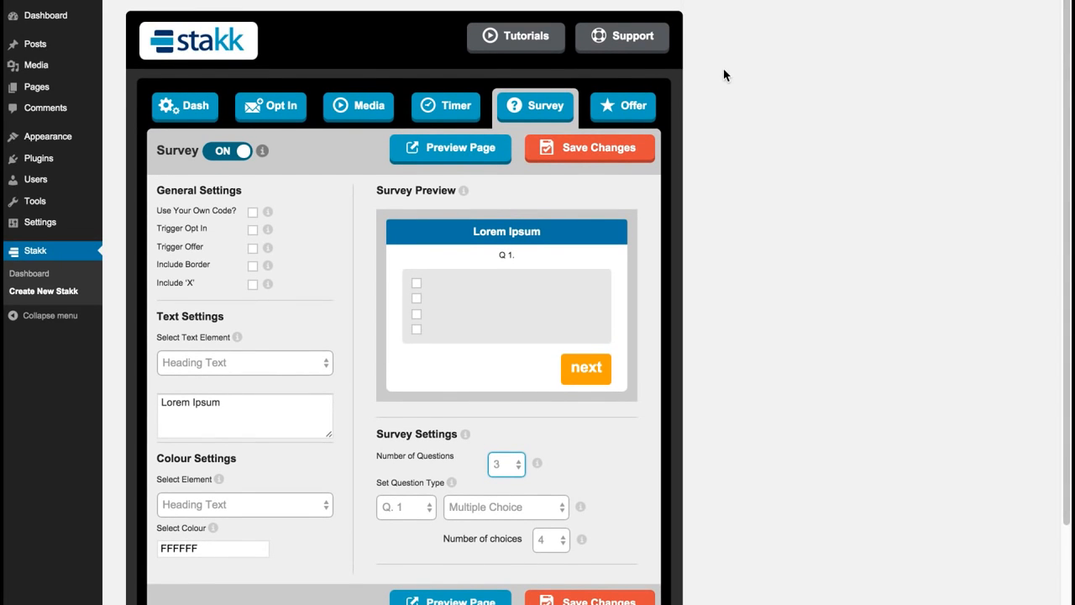
mouse_move(1066, 55)
left_mouse_down()
mouse_move(1068, 75)
mouse_move(1066, 56)
left_mouse_up()
scroll(1060, 116, "down", 3)
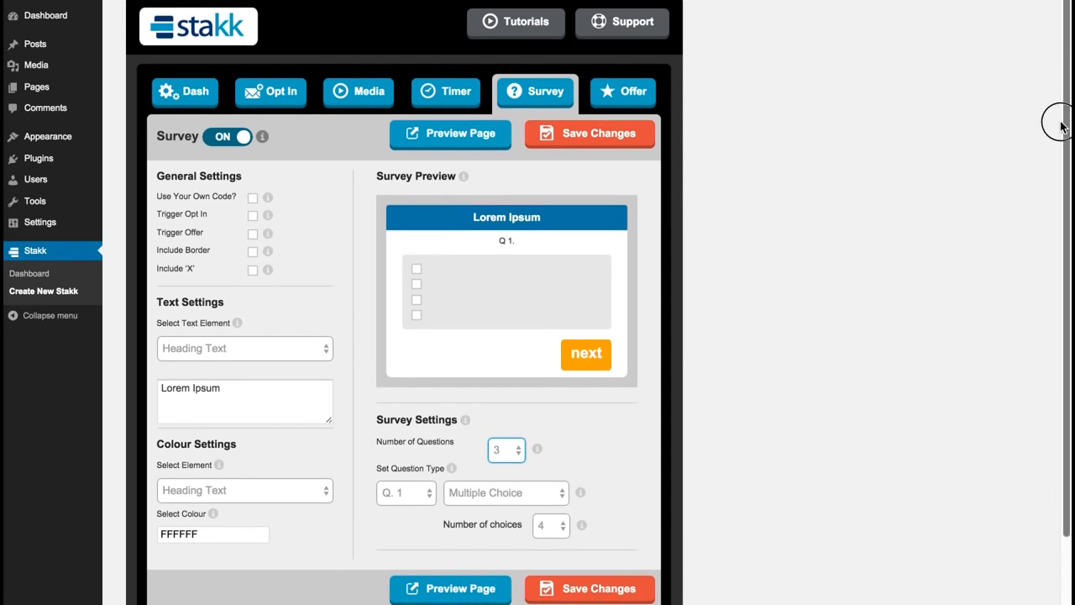
scroll(1068, 90, "up", 3)
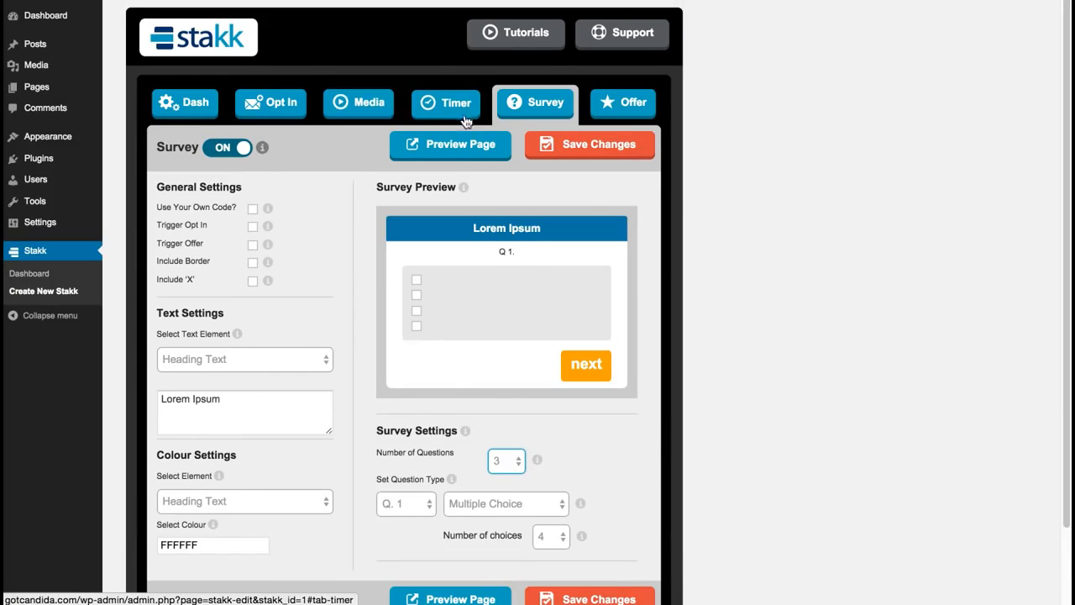
Set the Stakk layout template to Media + Opt In + Timer and leave the editor for the saved Stakks list
left_click(191, 102)
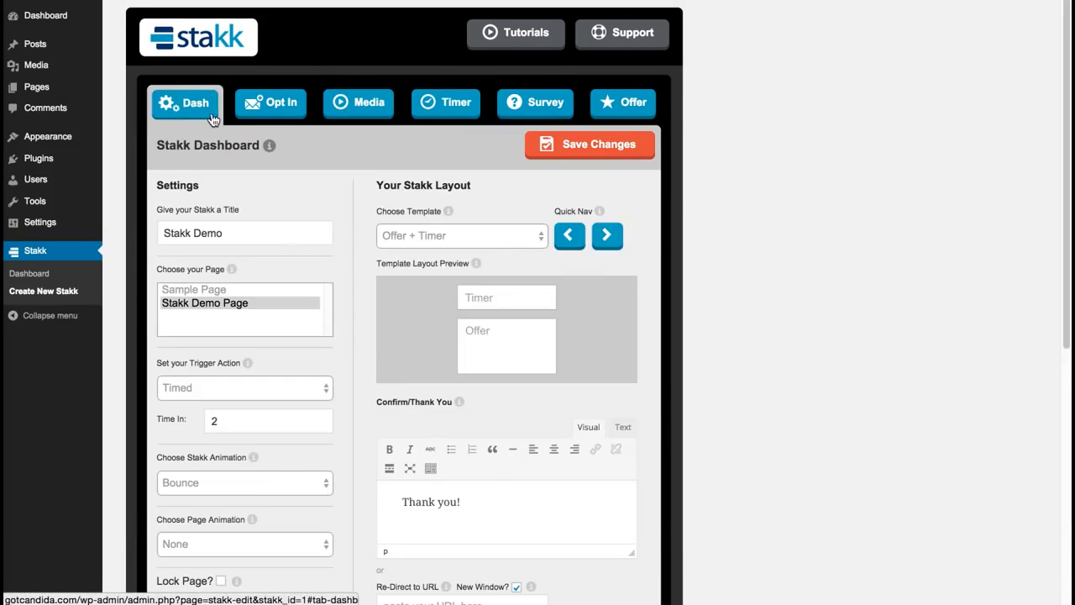
left_click(538, 237)
left_click(511, 294)
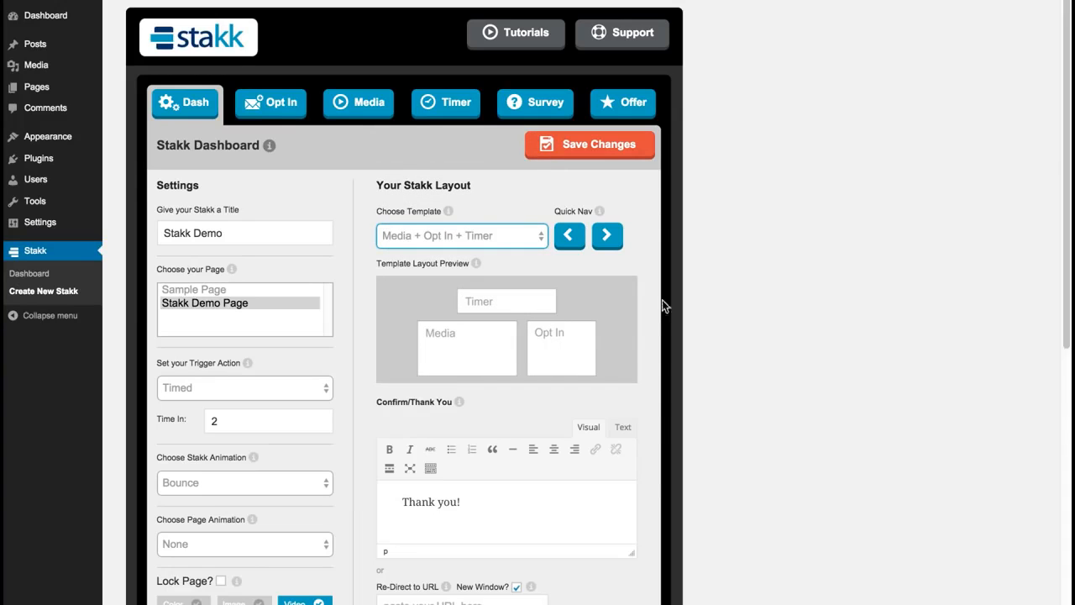
left_click_drag(1059, 168, 886, 199)
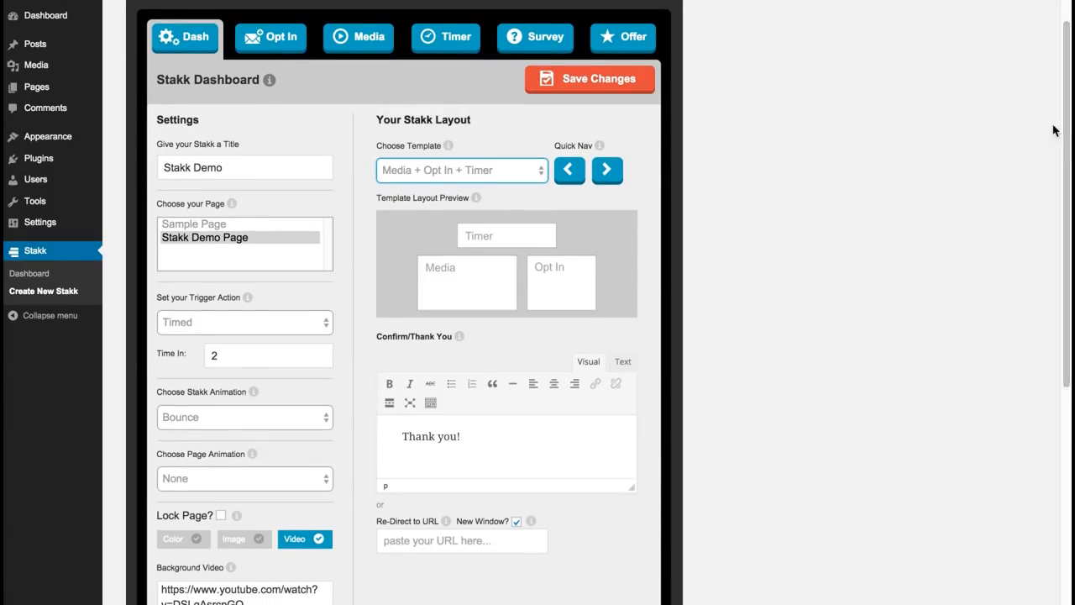
left_click_drag(1063, 127, 1060, 88)
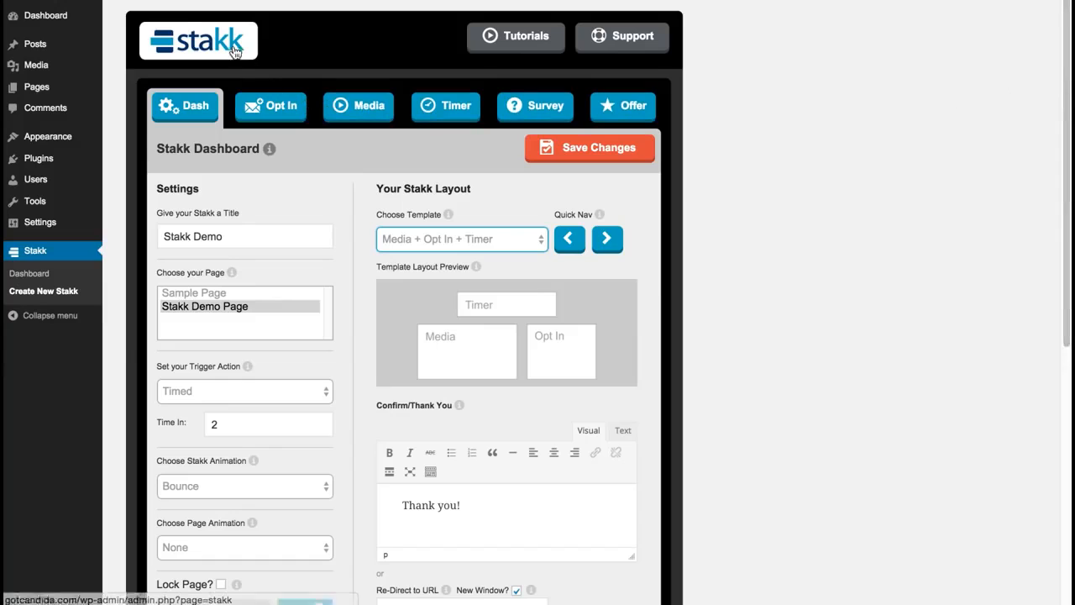
left_click(220, 56)
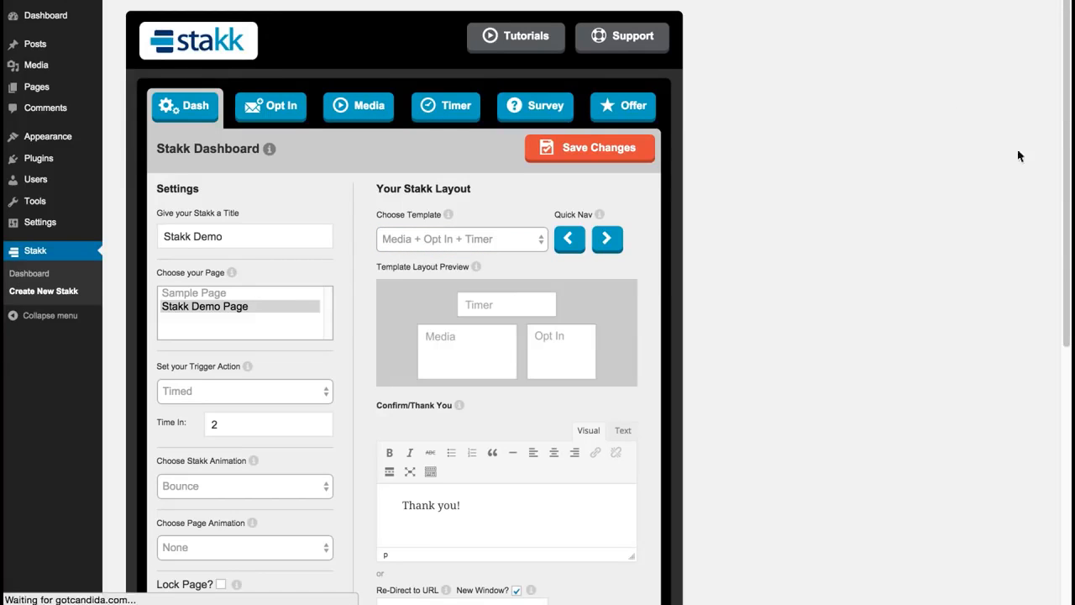